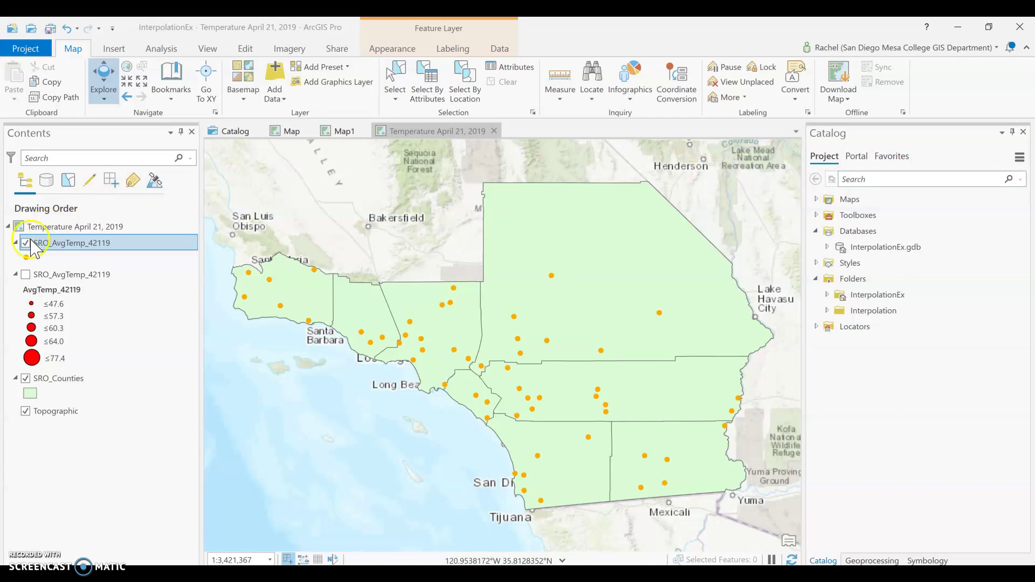
# Step: Show the graduated-symbol SRO_AvgTemp_42119 layer and hide the layer drawn with orange dots
pyautogui.click(24, 274)
pyautogui.click(25, 243)
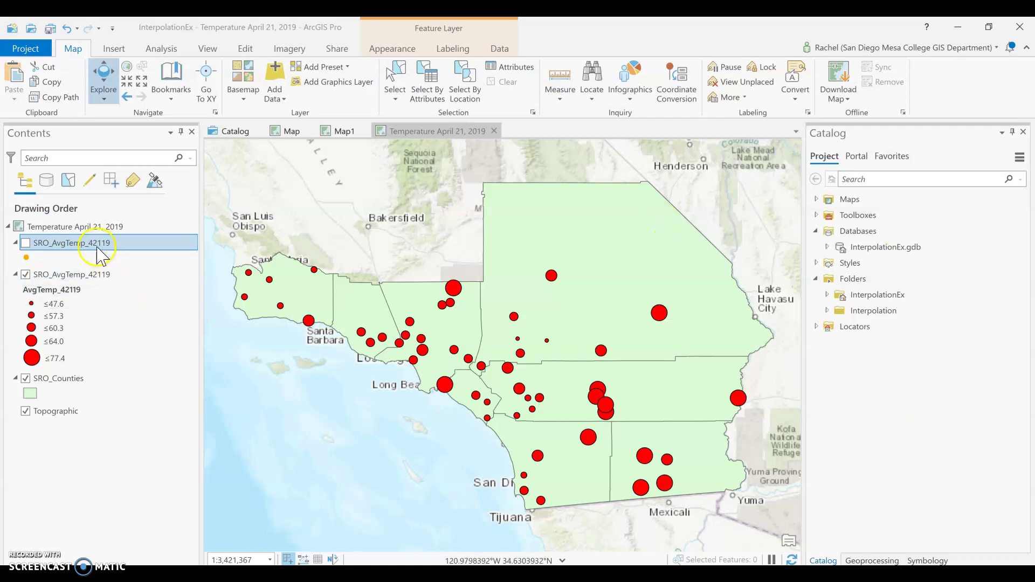
# Step: Review the AvgTemp_42119 field in the graduated-symbol layer's attribute table, then examine two large-symbol stations on the map
pyautogui.rightClick(107, 278)
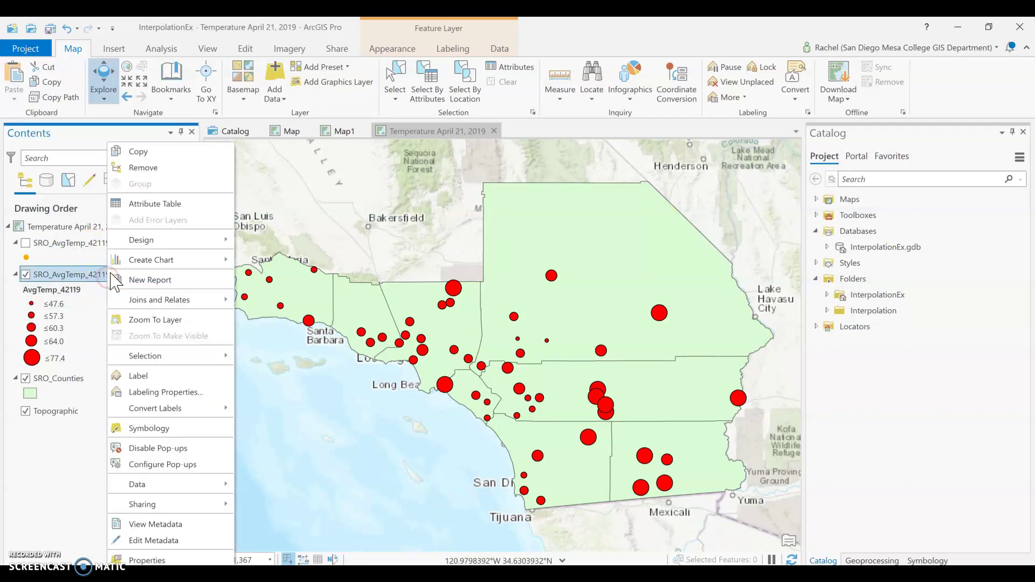
pyautogui.click(148, 208)
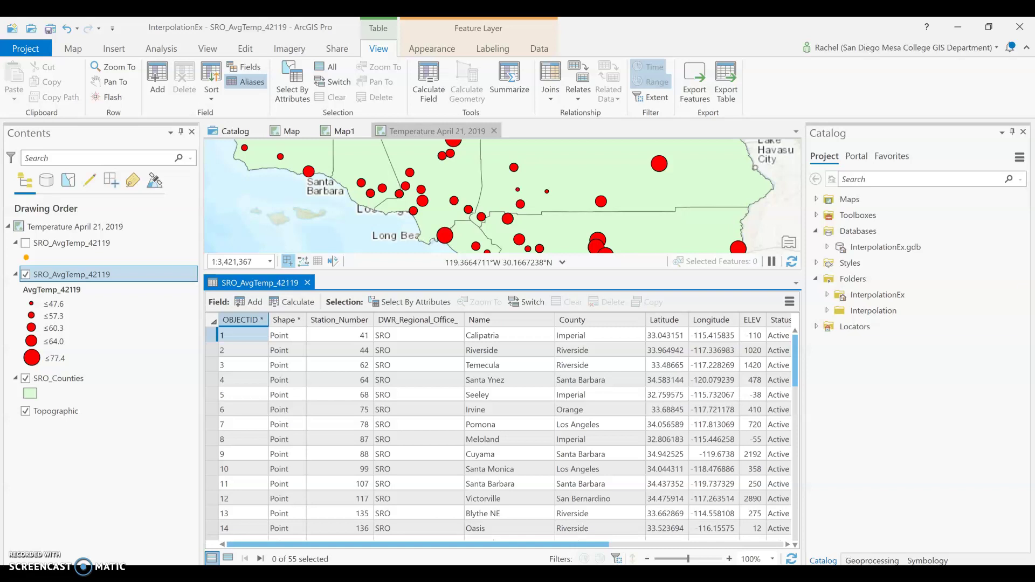
pyautogui.click(536, 544)
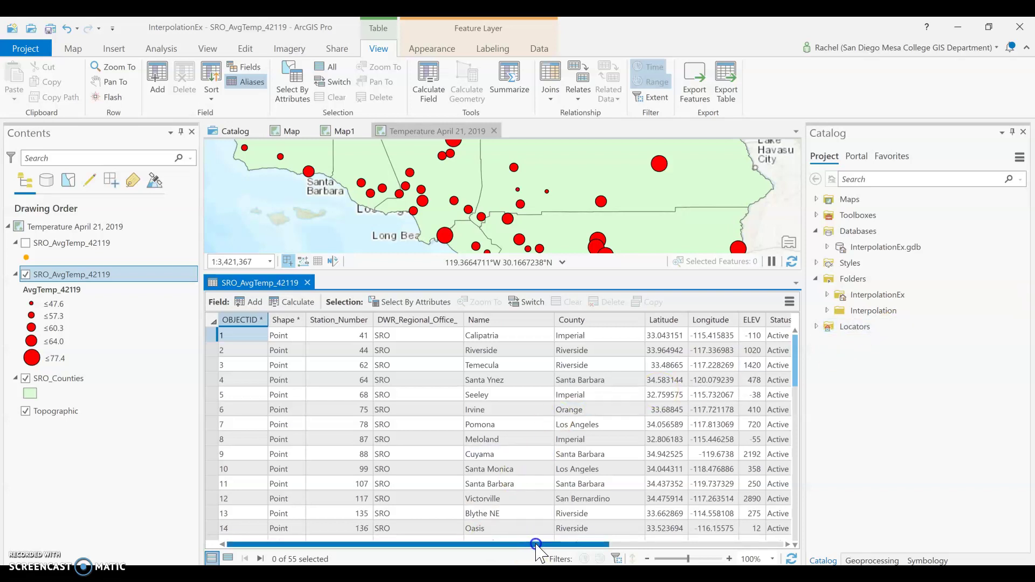
pyautogui.moveTo(537, 544); pyautogui.dragTo(787, 539)
pyautogui.click(770, 320)
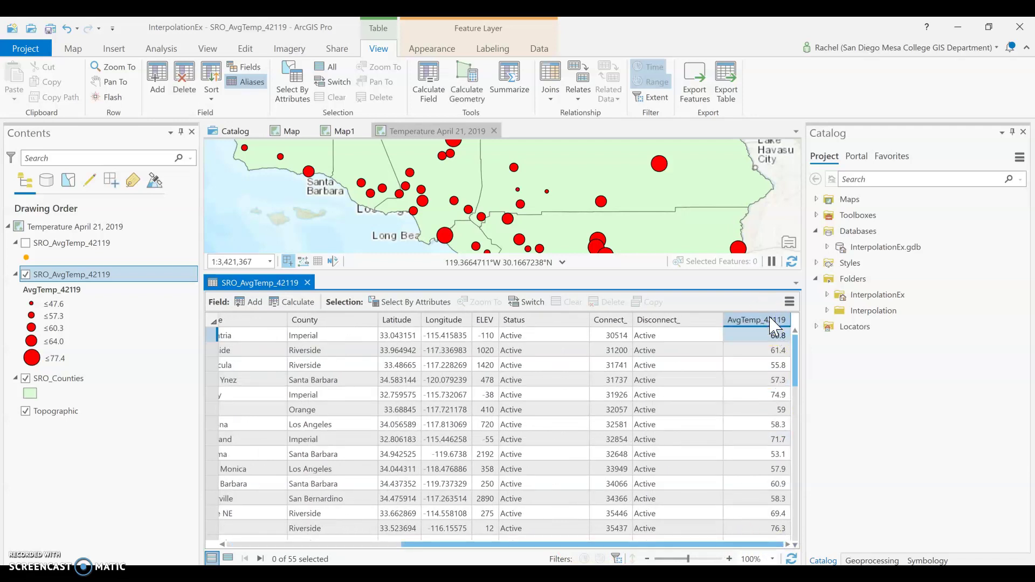
pyautogui.click(308, 283)
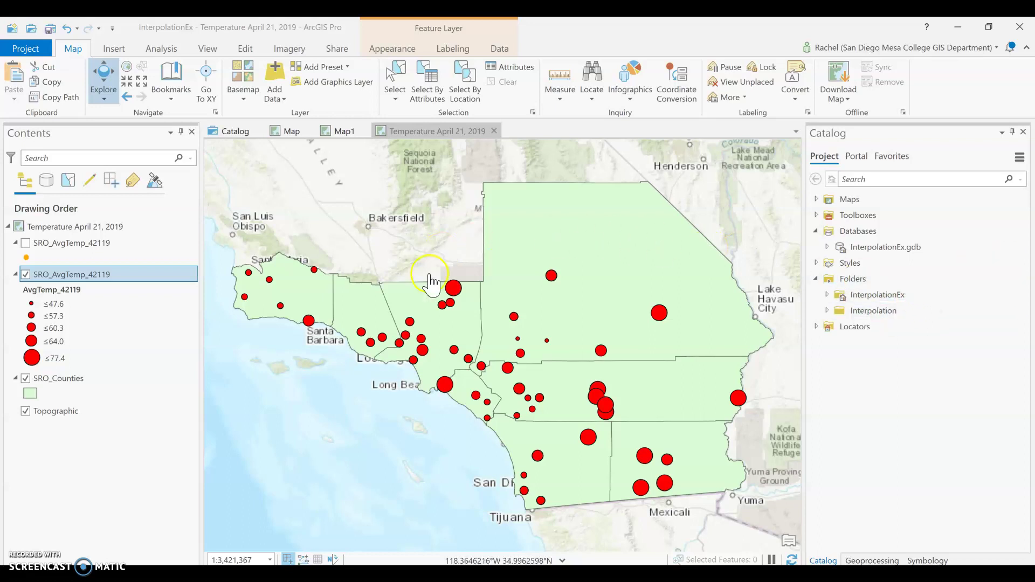
pyautogui.click(452, 291)
pyautogui.click(445, 389)
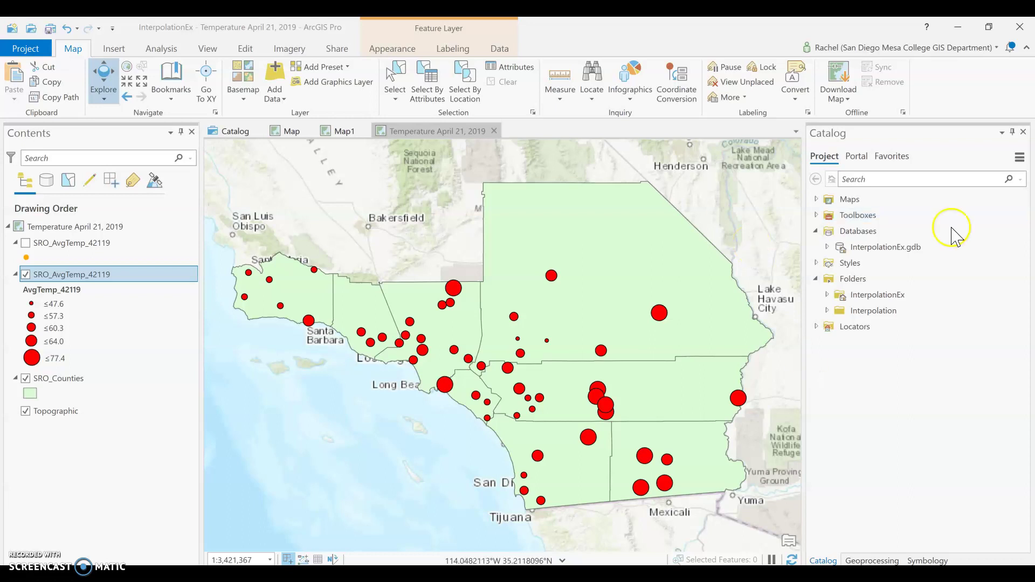
# Step: Find and open the IDW tool in the Spatial Analyst Interpolation toolset
pyautogui.click(871, 561)
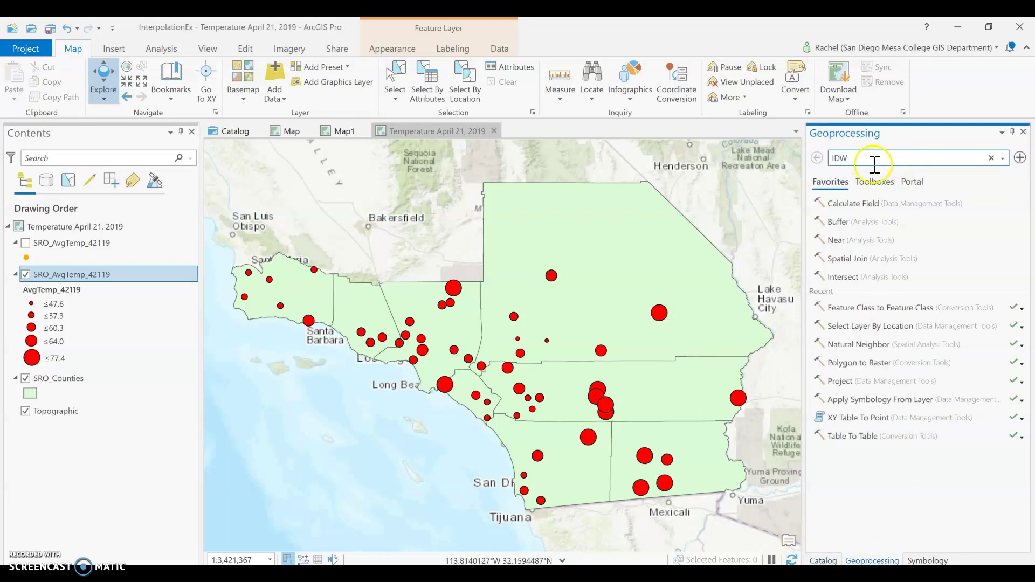
pyautogui.press('Return')
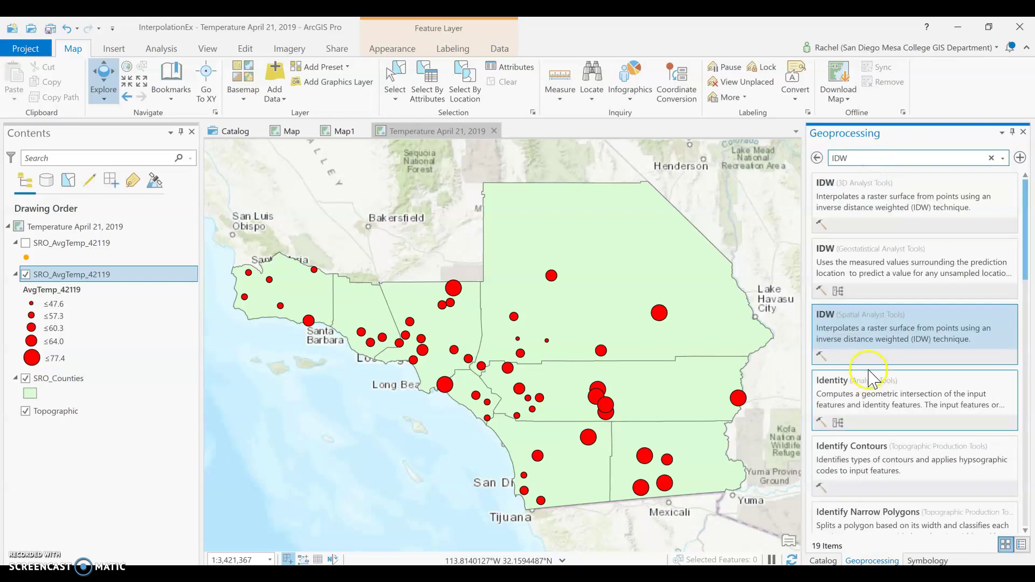
pyautogui.click(861, 315)
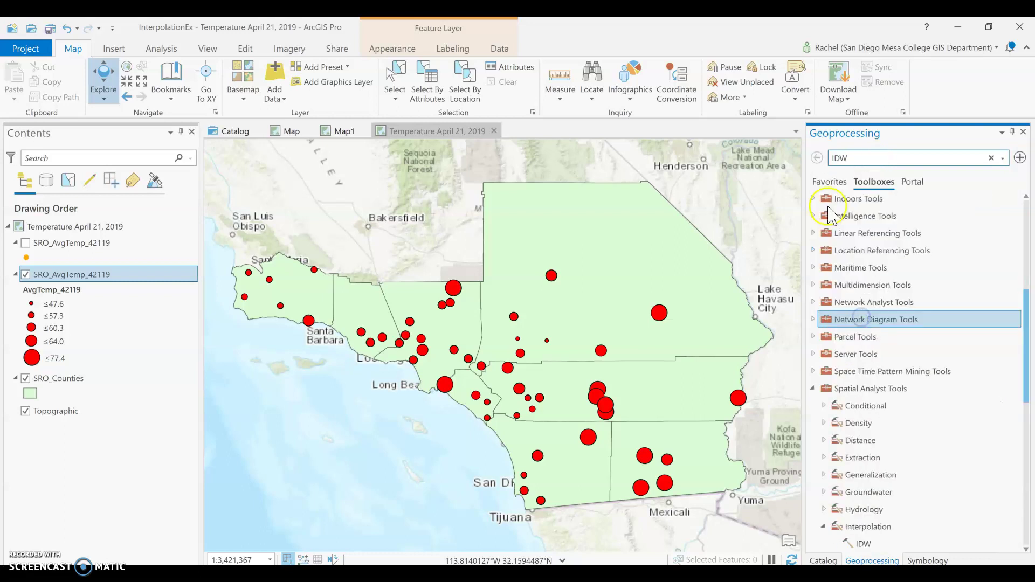
pyautogui.scroll(-2, 878, 474)
pyautogui.click(872, 462)
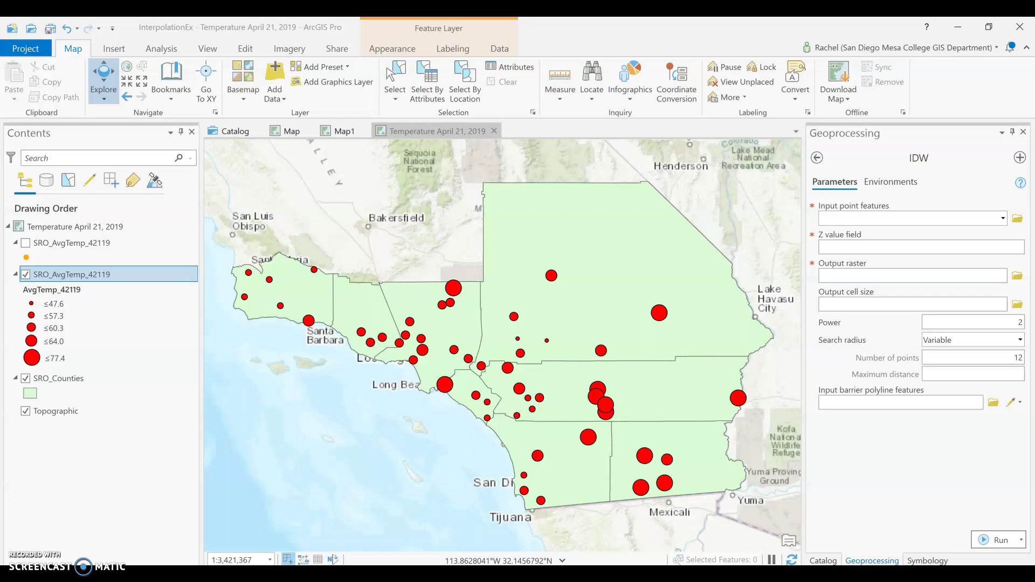
pyautogui.click(1003, 219)
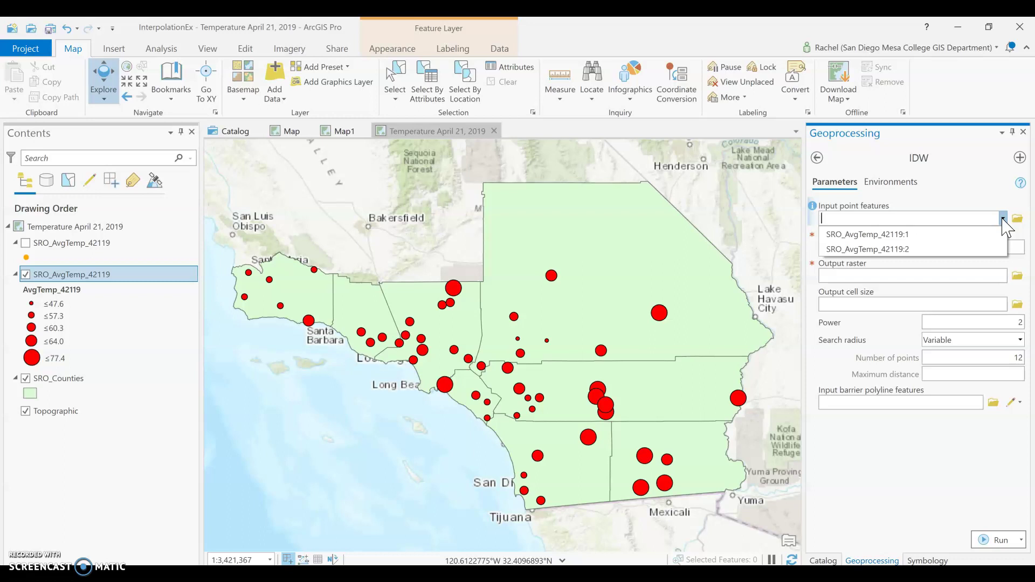
pyautogui.click(381, 462)
pyautogui.rightClick(103, 242)
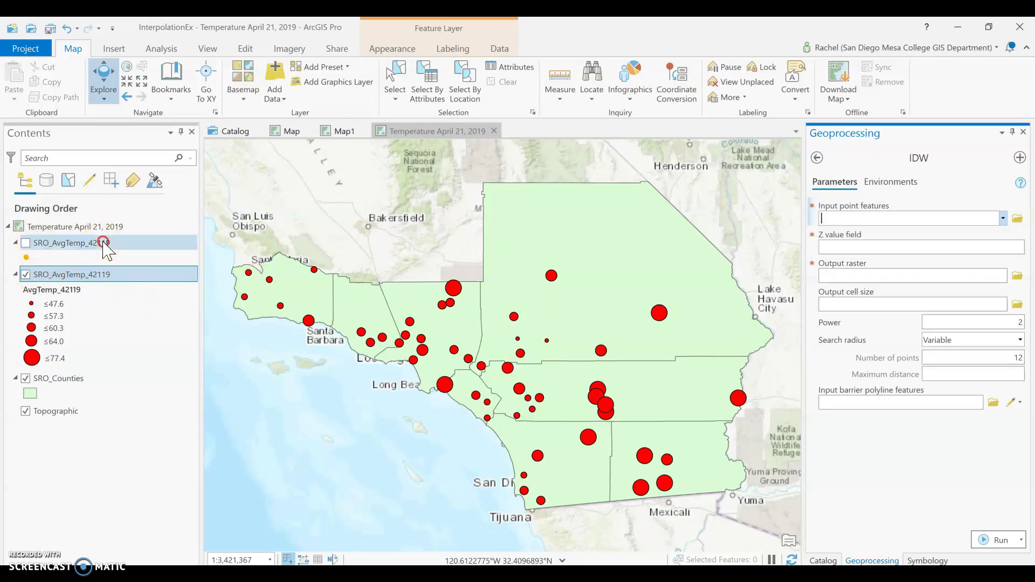
pyautogui.click(139, 168)
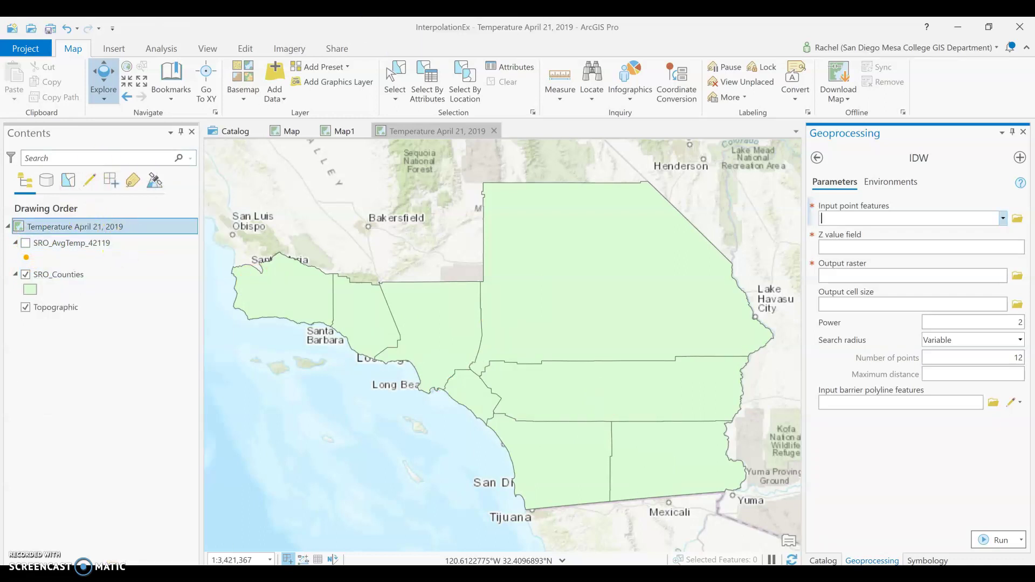
pyautogui.click(67, 28)
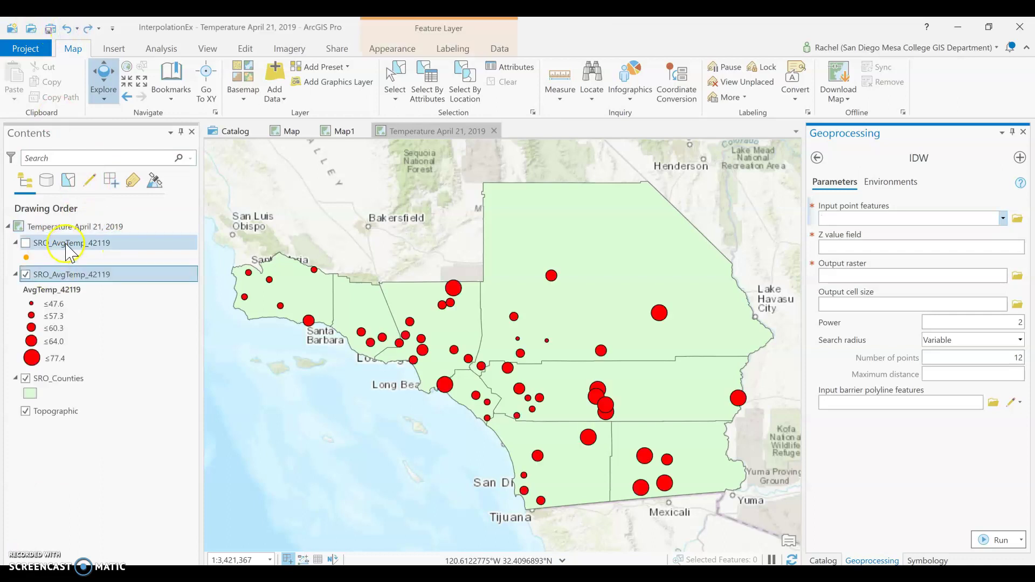
# Step: Remove the duplicate SRO_AvgTemp_42119 layer with the orange dot symbol from the map
pyautogui.click(67, 243)
pyautogui.rightClick(68, 243)
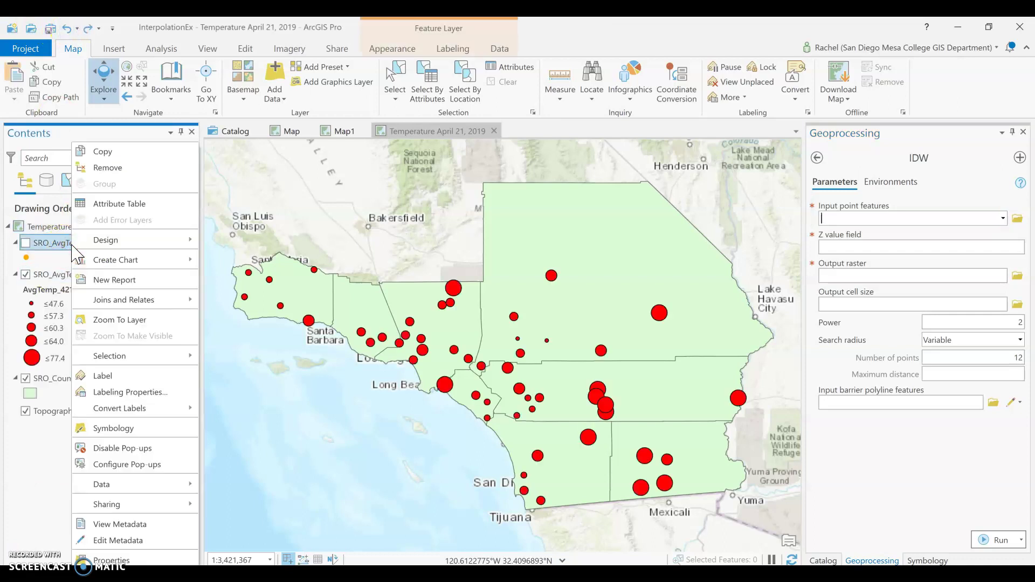
pyautogui.click(119, 168)
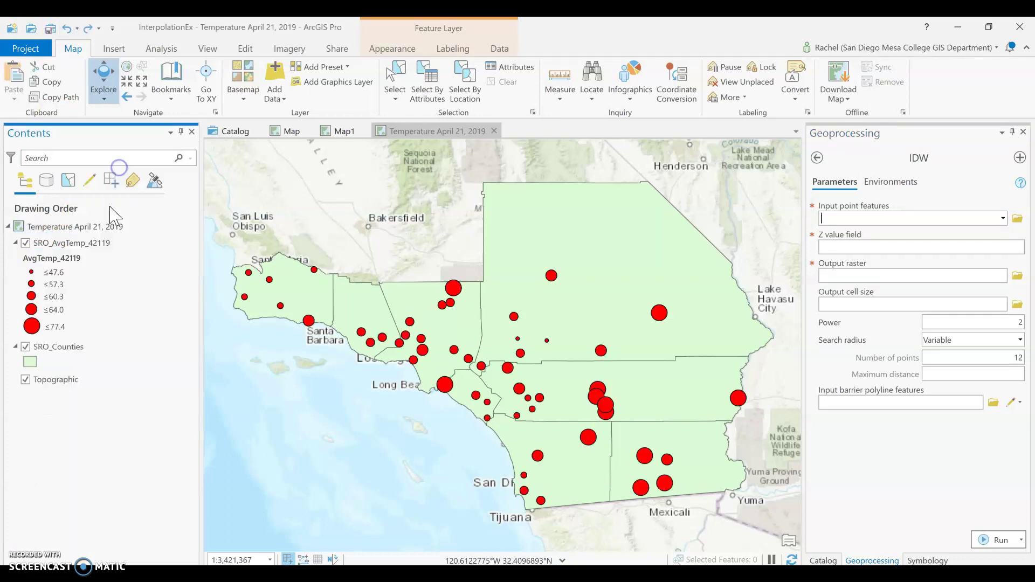
# Step: Set the IDW input point features to SRO_AvgTemp_42119 and the Z value field to AvgTemp_42119
pyautogui.click(1003, 220)
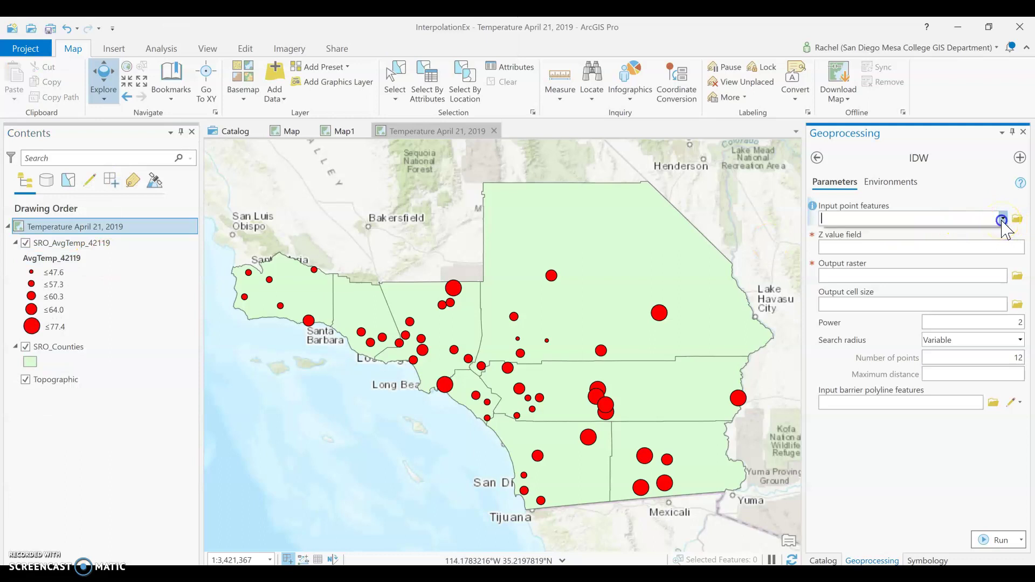
pyautogui.click(1001, 233)
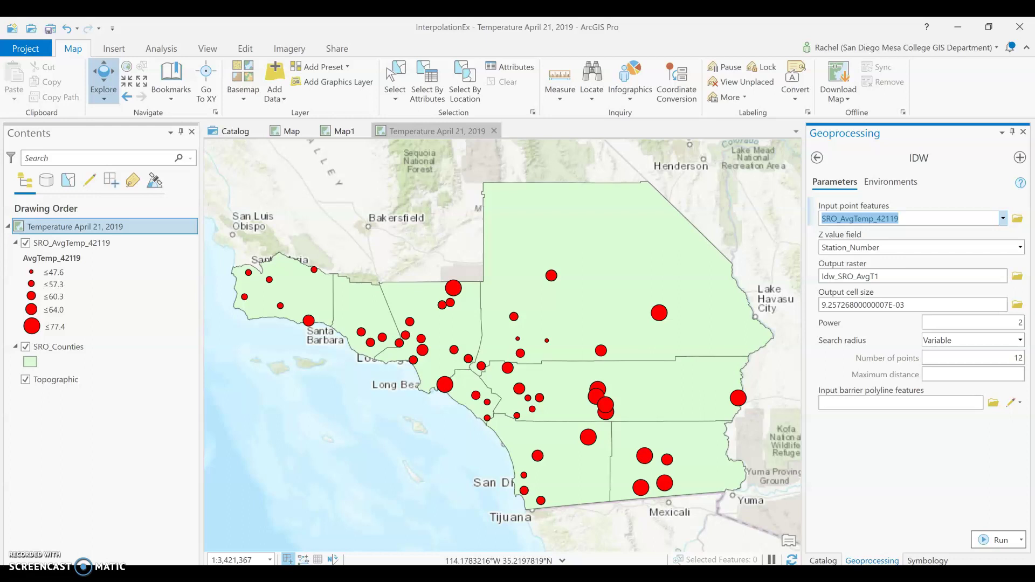
pyautogui.click(1019, 248)
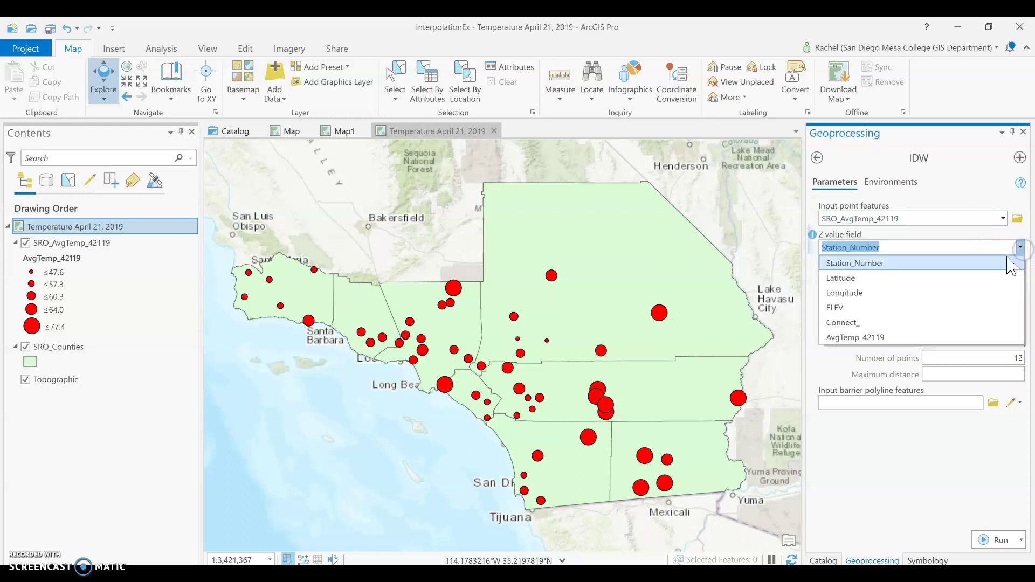
pyautogui.click(988, 338)
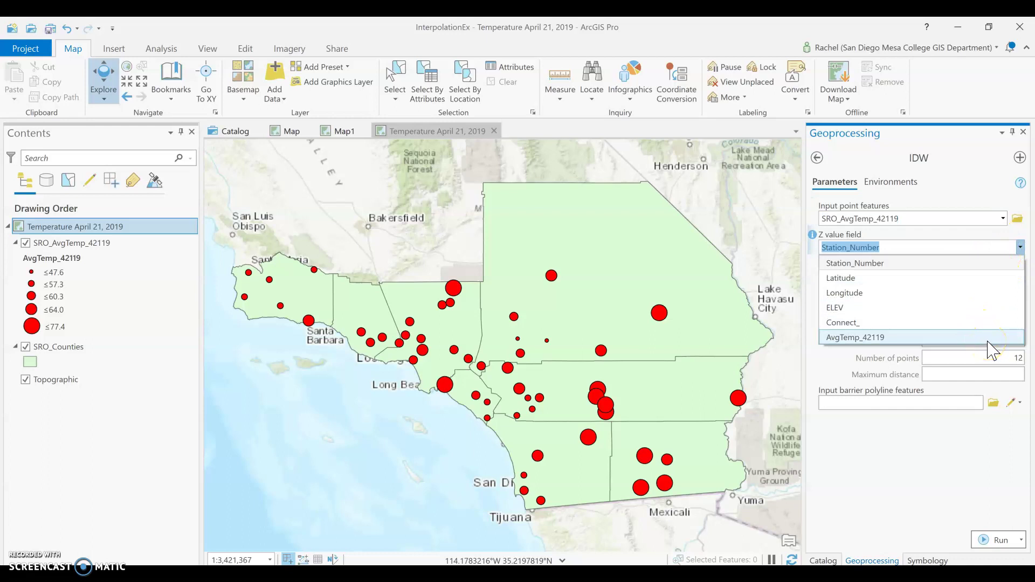
pyautogui.click(862, 251)
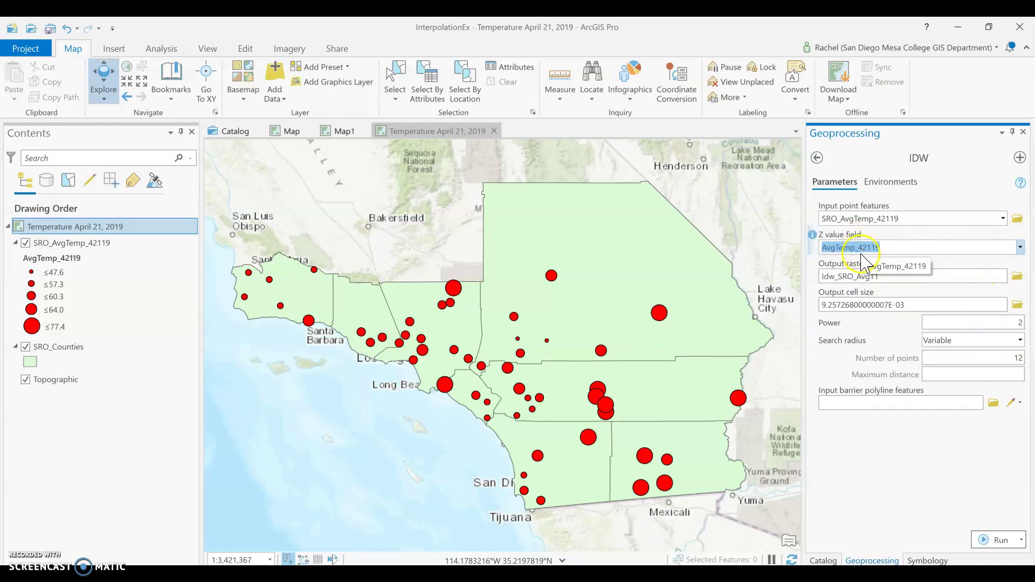
pyautogui.click(1020, 247)
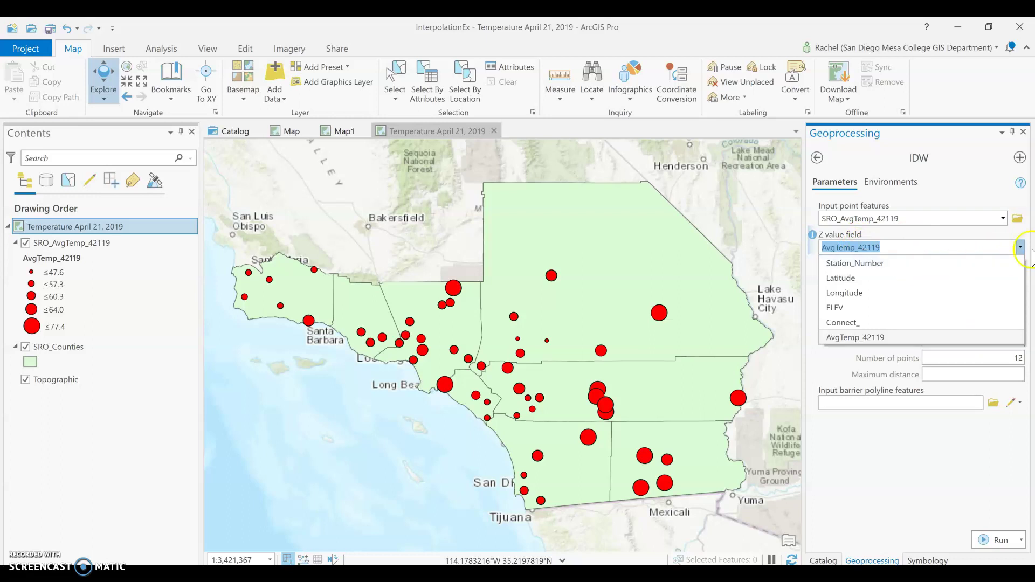
pyautogui.click(1021, 249)
pyautogui.click(1021, 250)
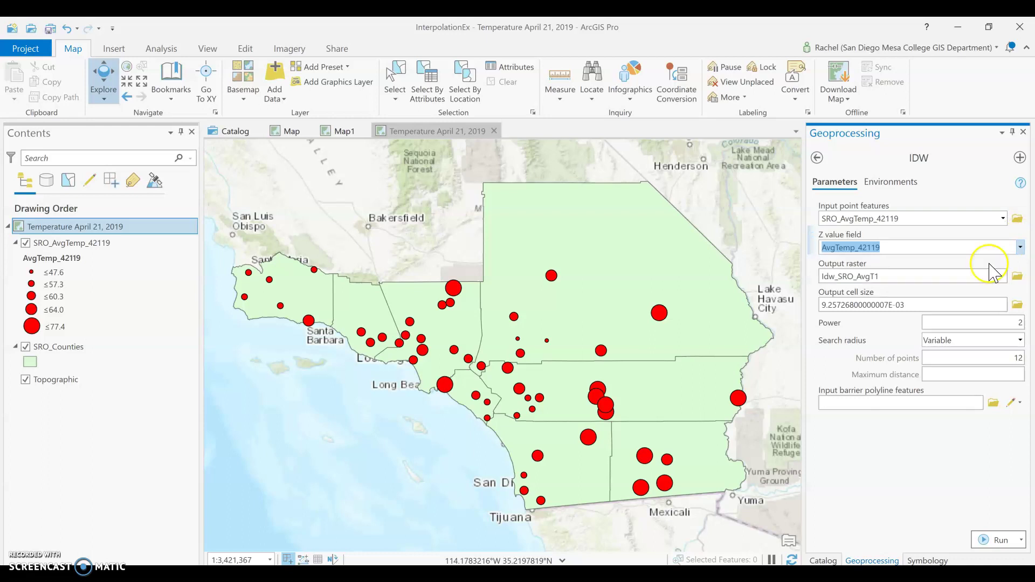
# Step: Name the IDW output raster IDW_Temp, keeping it in InterpolationEx.gdb
pyautogui.click(896, 278)
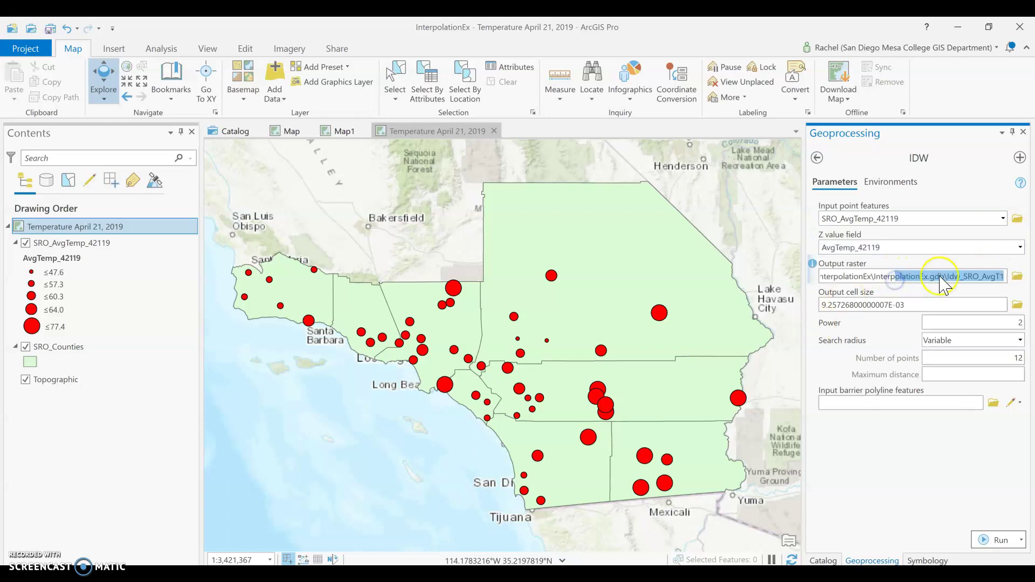
pyautogui.moveTo(945, 276); pyautogui.dragTo(1020, 273)
pyautogui.press('BackSpace')
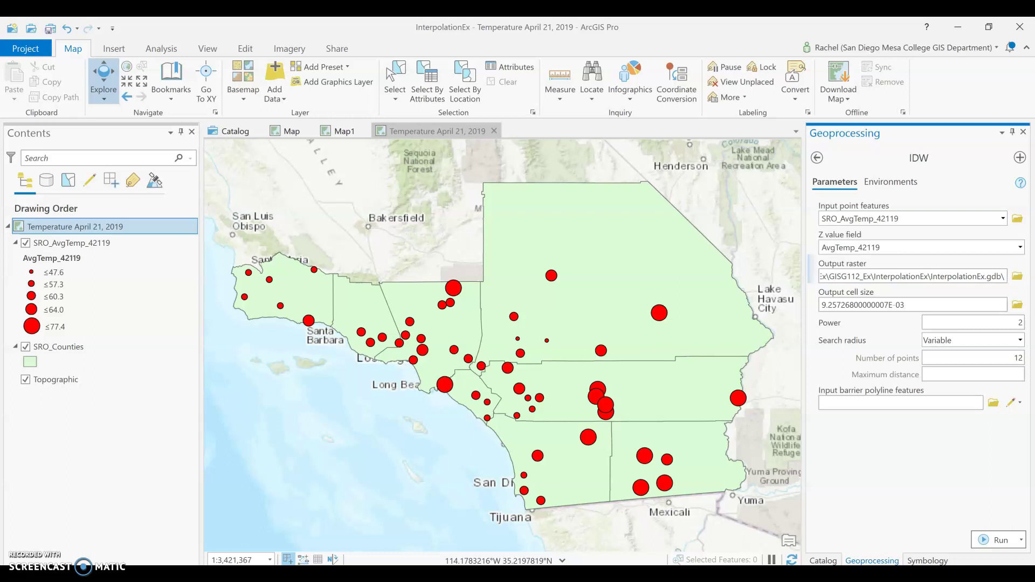
pyautogui.write('IDW_Temp')
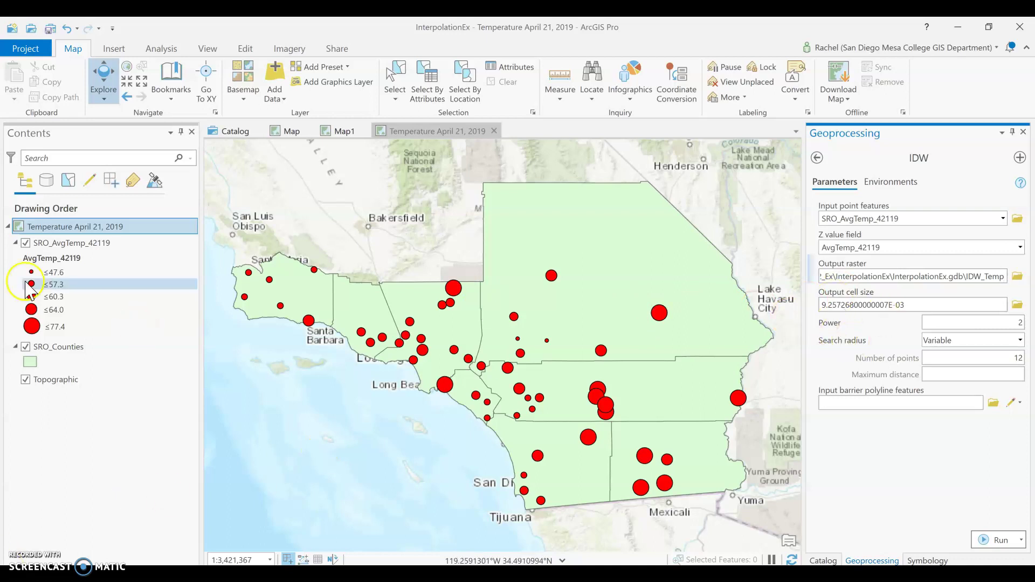
# Step: Check the spatial reference of the SRO_AvgTemp_42119 layer in its source properties
pyautogui.click(63, 243)
pyautogui.rightClick(63, 247)
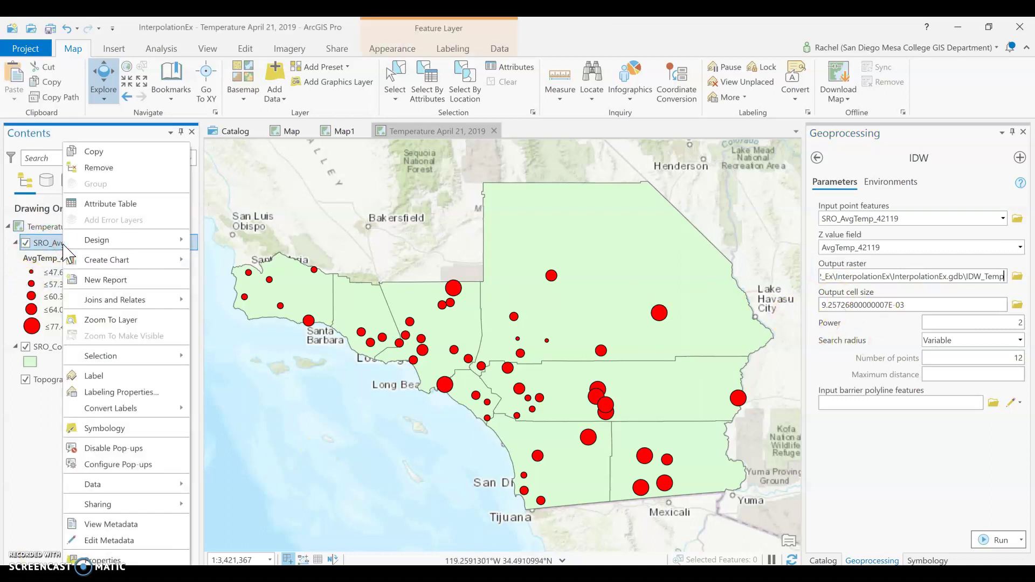
pyautogui.click(141, 558)
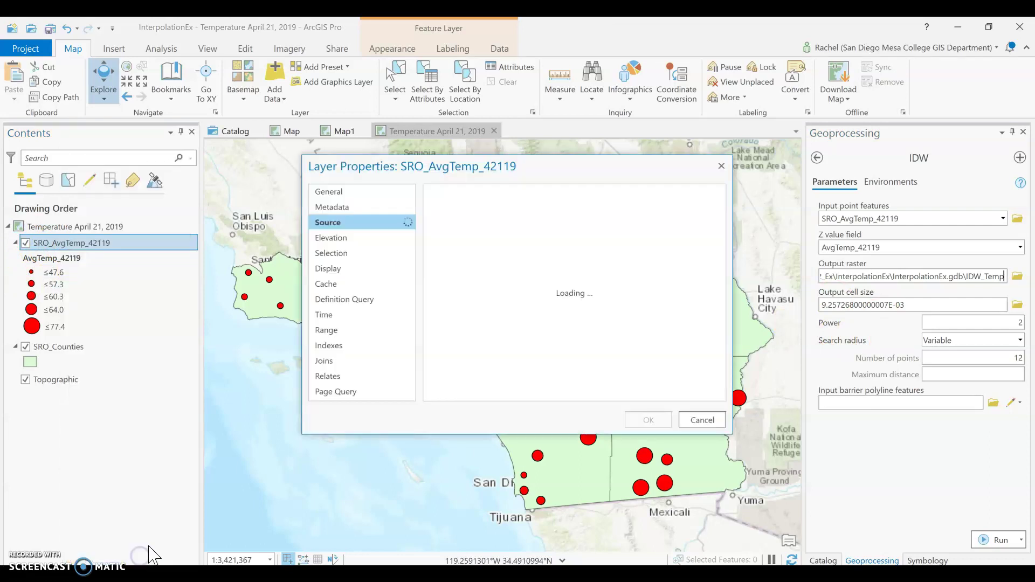
pyautogui.scroll(-1, 493, 305)
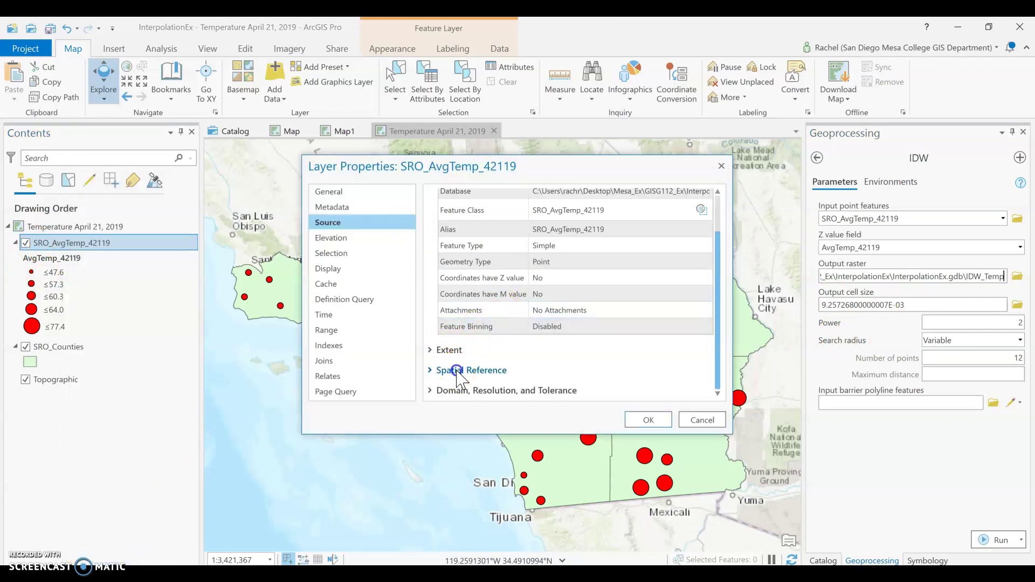
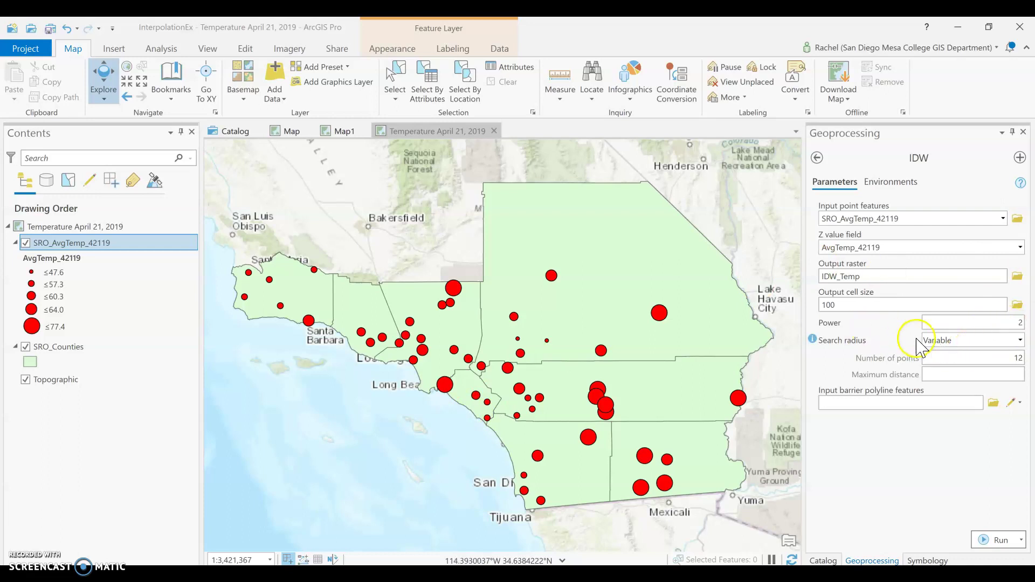
# Step: Set the IDW search radius to Variable with 12 as the number of points
pyautogui.click(813, 343)
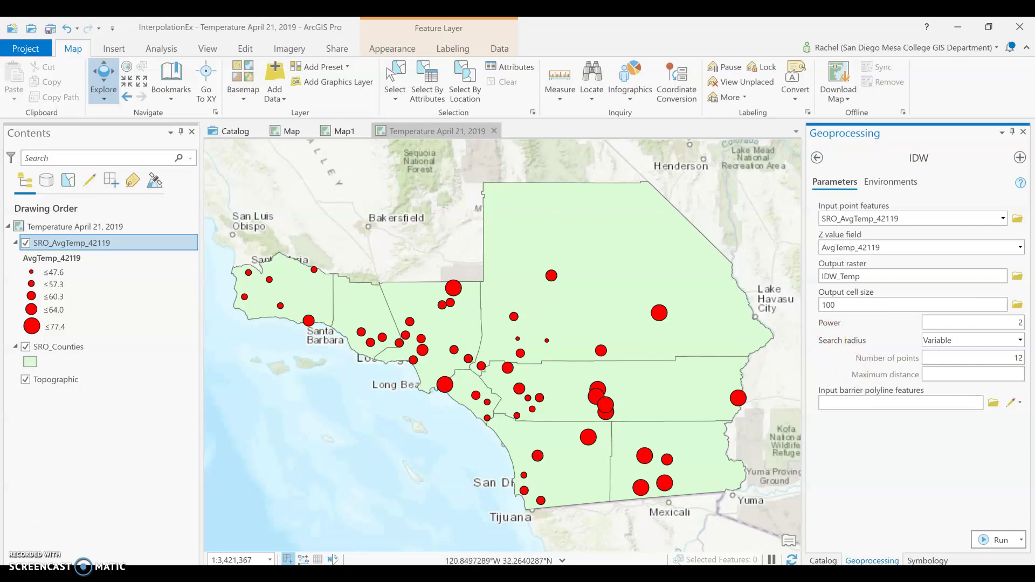
pyautogui.moveTo(818, 345)
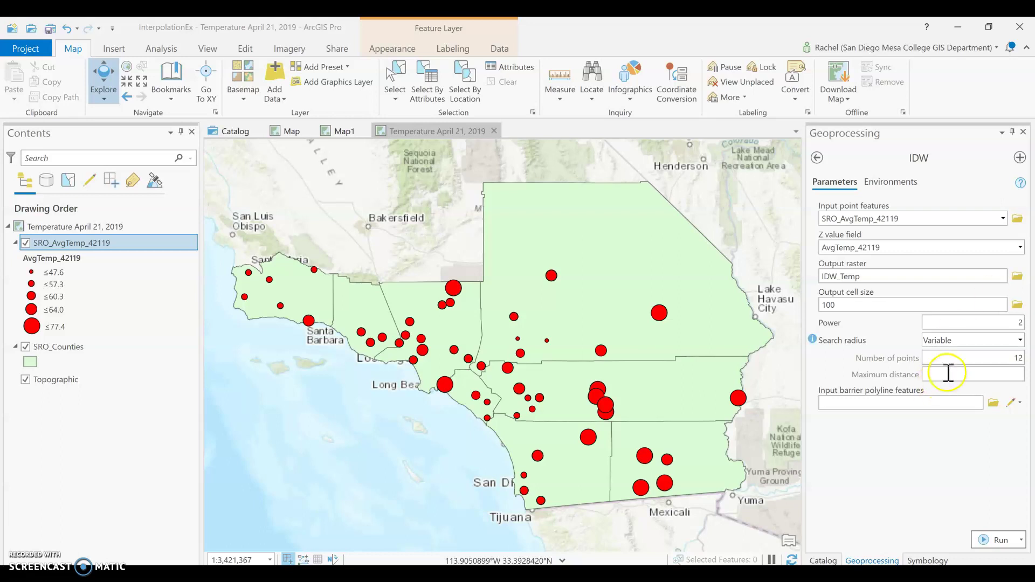
pyautogui.click(1020, 341)
pyautogui.click(1013, 357)
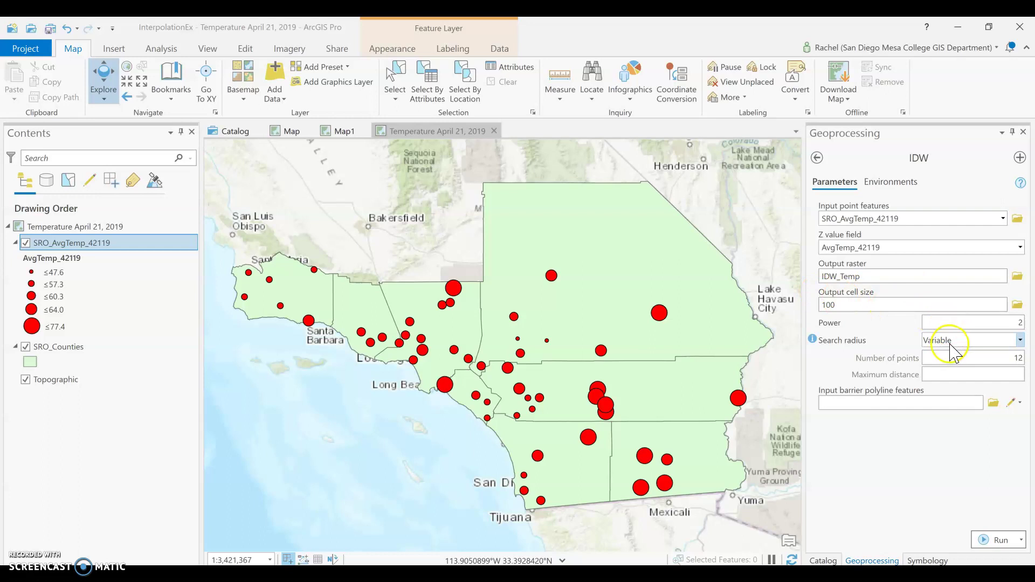
pyautogui.doubleClick(1016, 358)
pyautogui.press('BackSpace')
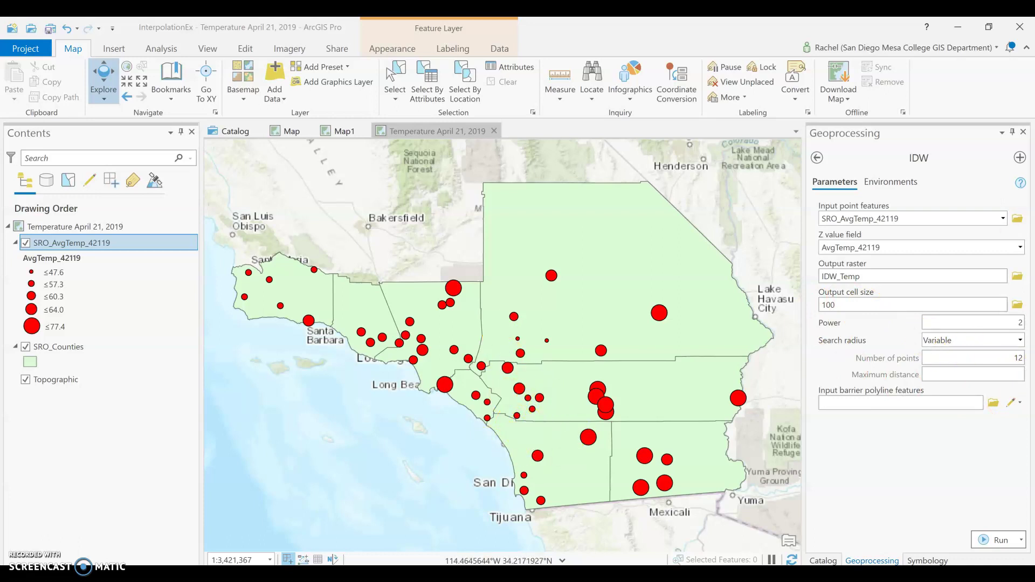
pyautogui.click(974, 341)
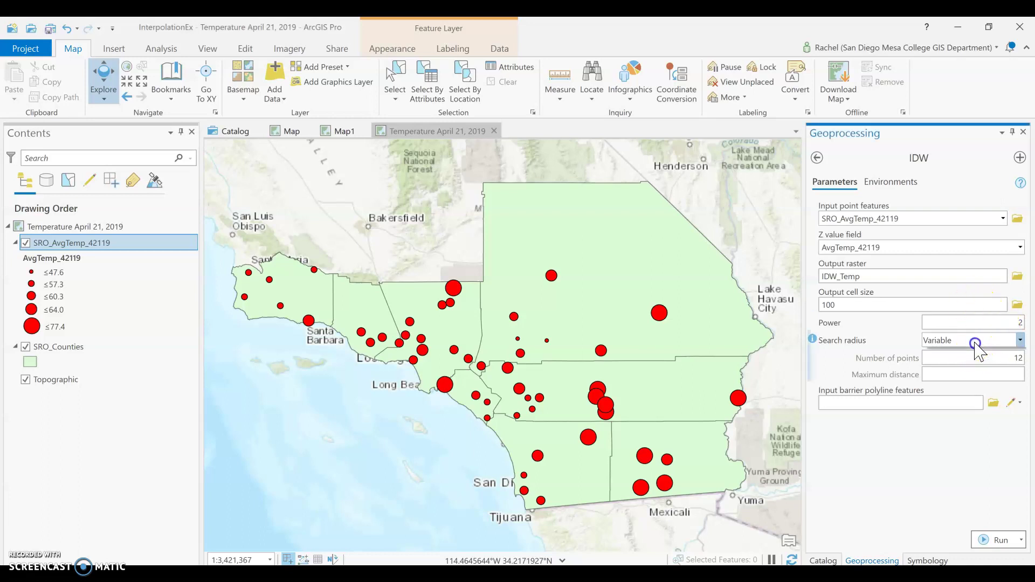
pyautogui.click(964, 369)
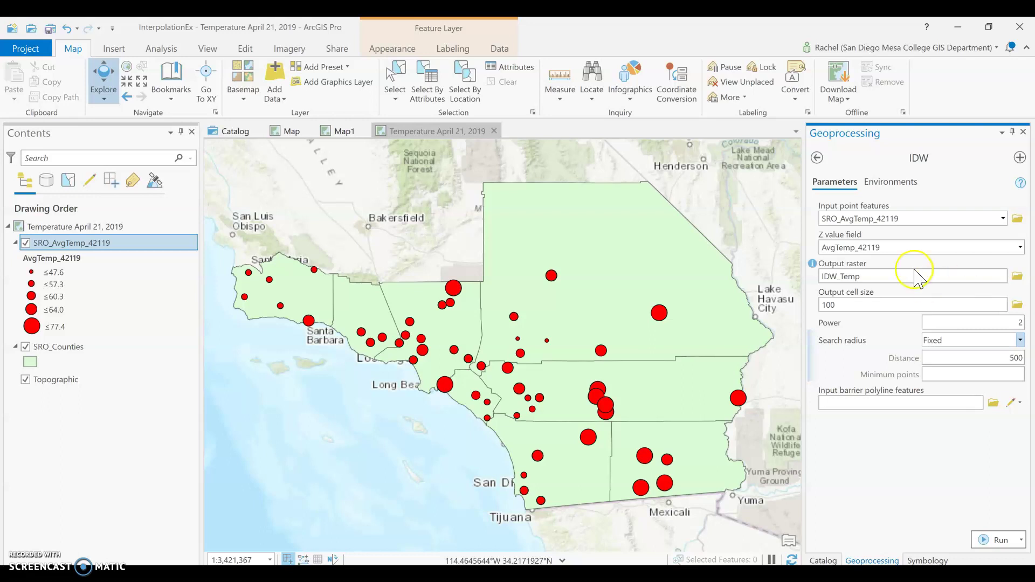
pyautogui.click(1020, 341)
pyautogui.click(1016, 354)
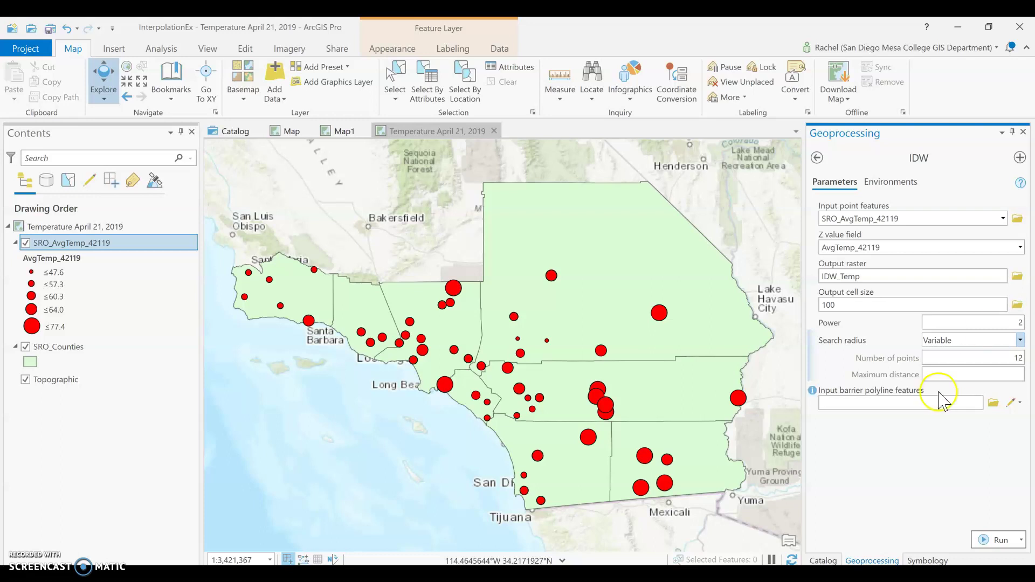
# Step: Run IDW to create the IDW_Temp raster and hide the SRO_Counties layer, keeping the SRO_AvgTemp_42119 stations on top for comparison
pyautogui.click(991, 543)
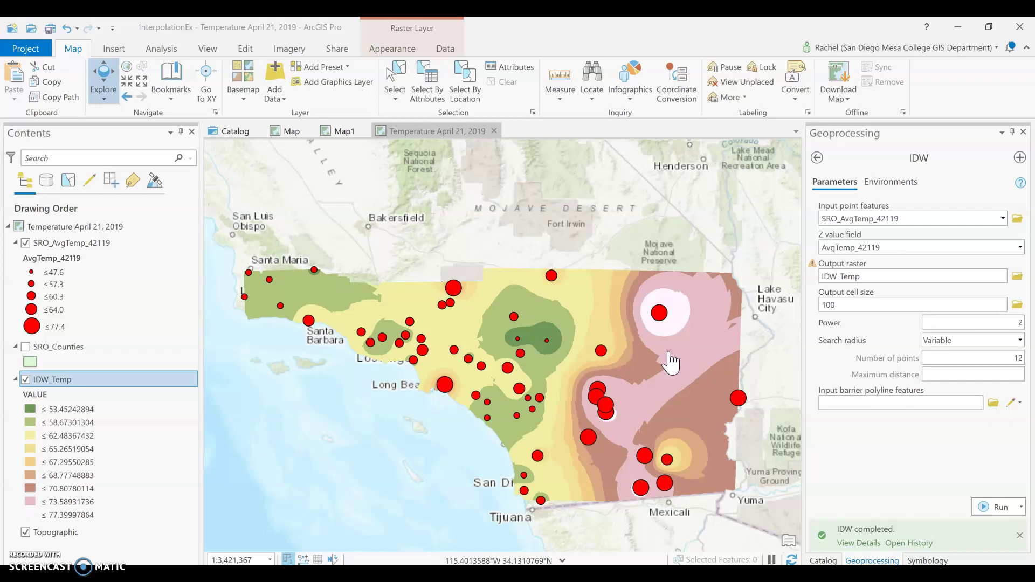
pyautogui.click(75, 314)
pyautogui.click(72, 243)
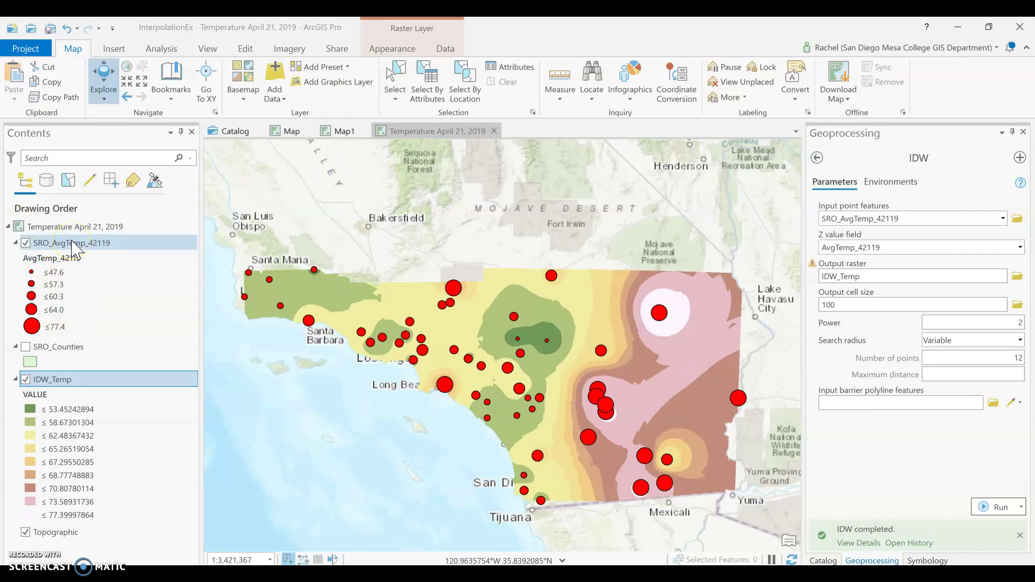
pyautogui.click(87, 304)
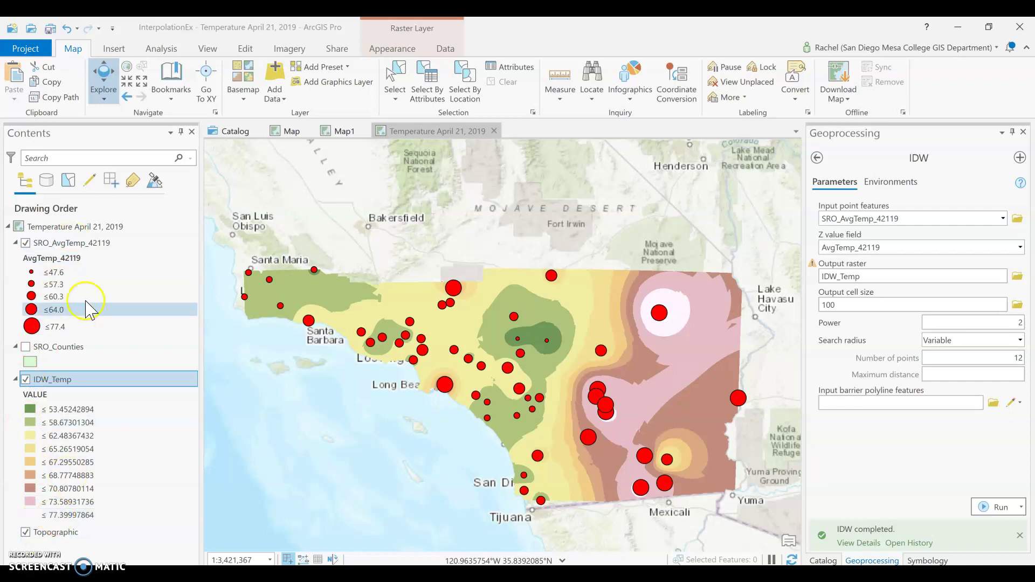
pyautogui.click(59, 326)
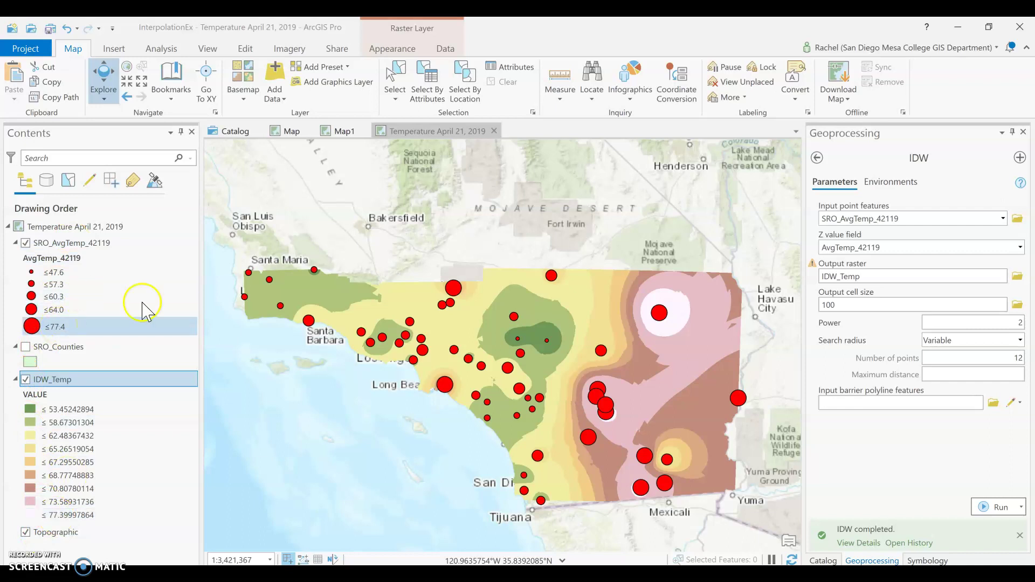
# Step: Inspect the interpolated pixel values of IDW_Temp in the warm eastern zone and in the dark green zone between the two smallest station points
pyautogui.click(644, 416)
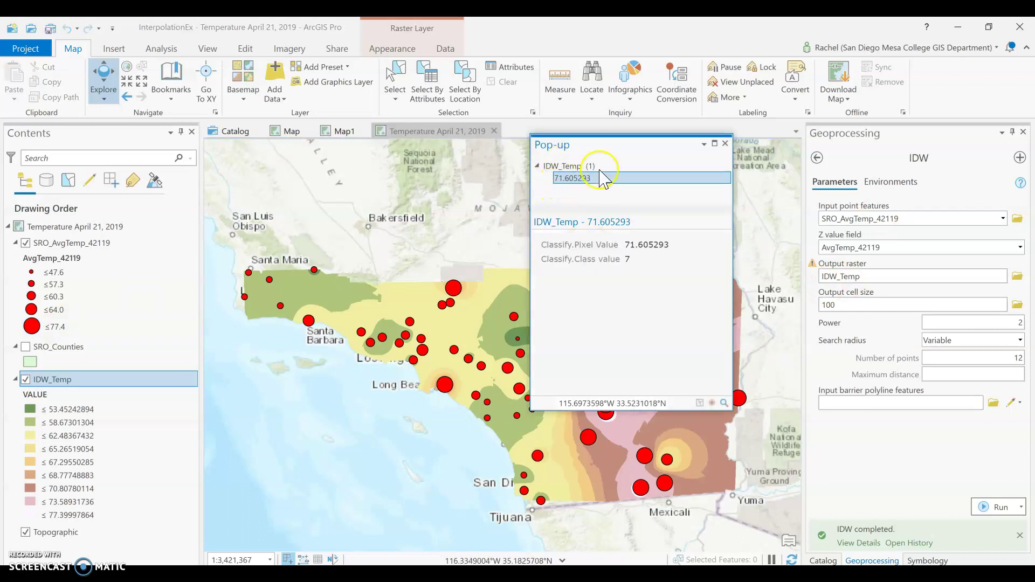
pyautogui.click(725, 143)
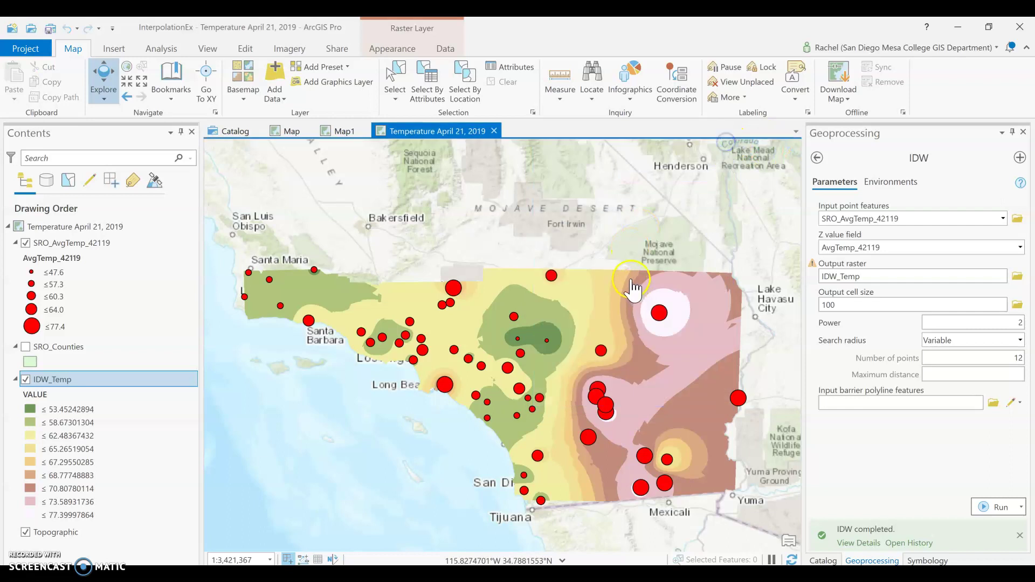
pyautogui.click(536, 339)
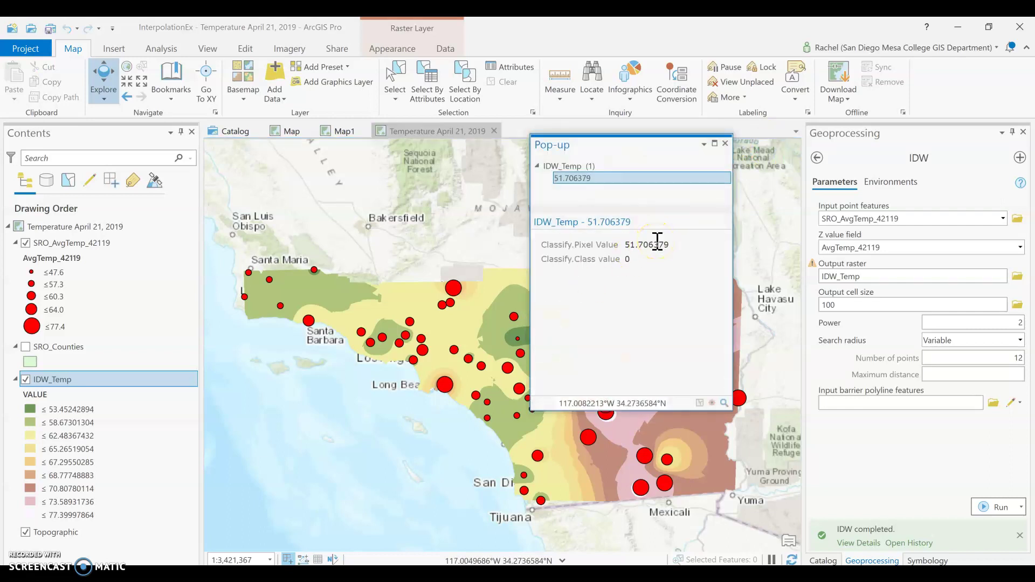
pyautogui.click(724, 143)
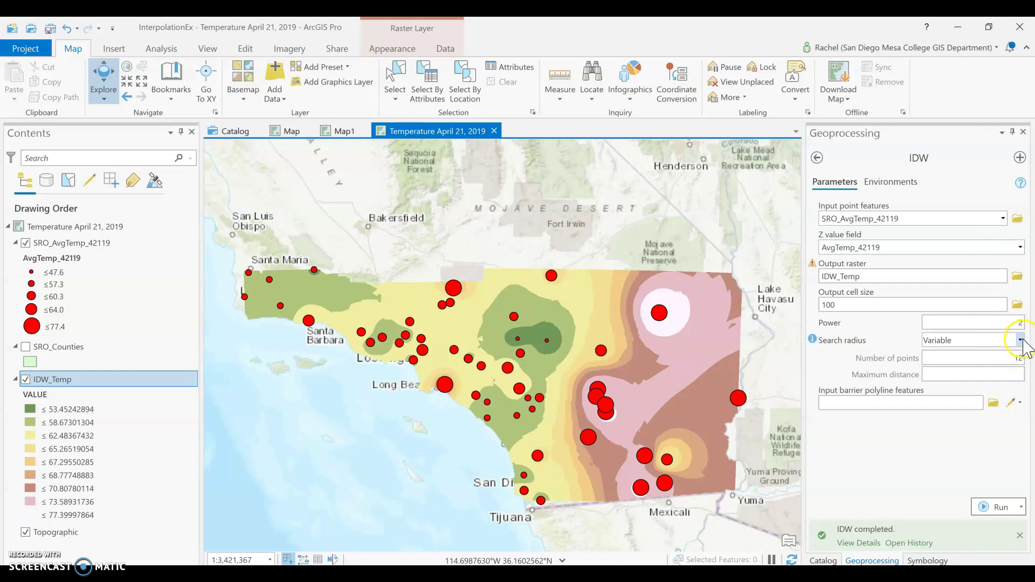
# Step: Set the IDW number of points to 8 and run the tool with the output raster named IDW_Temp_8
pyautogui.doubleClick(998, 358)
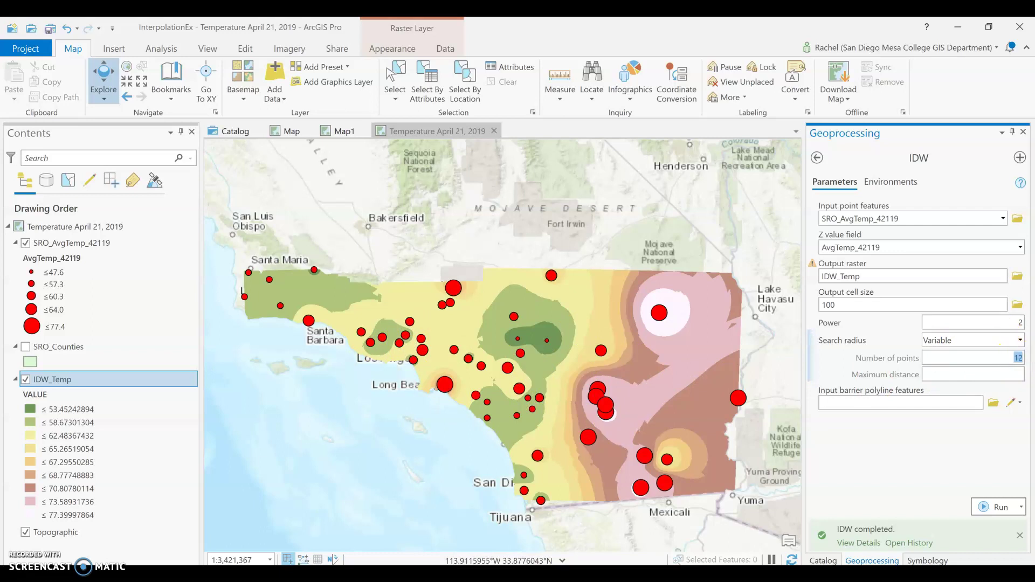
pyautogui.write('8')
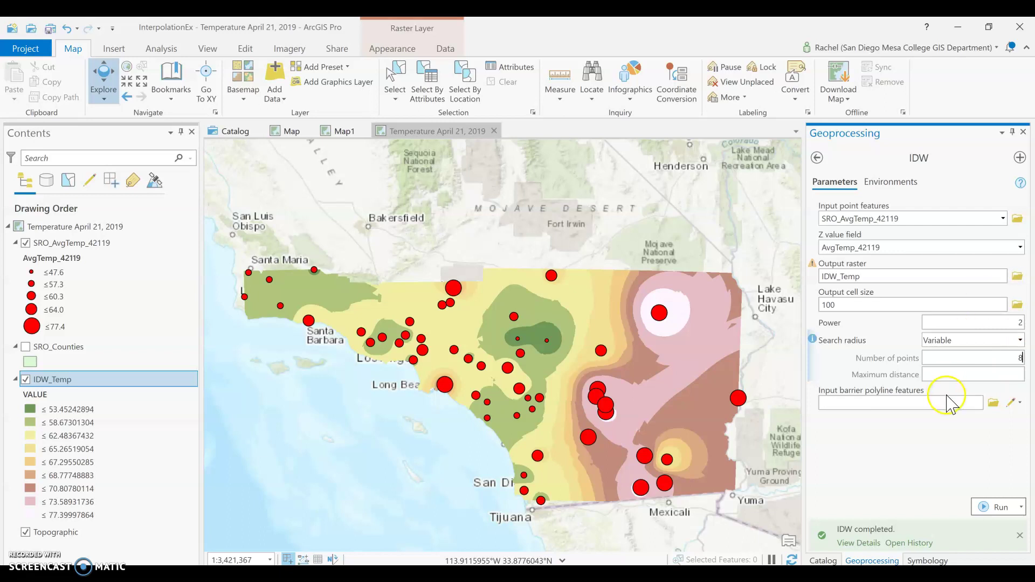
pyautogui.click(898, 276)
pyautogui.write('_8')
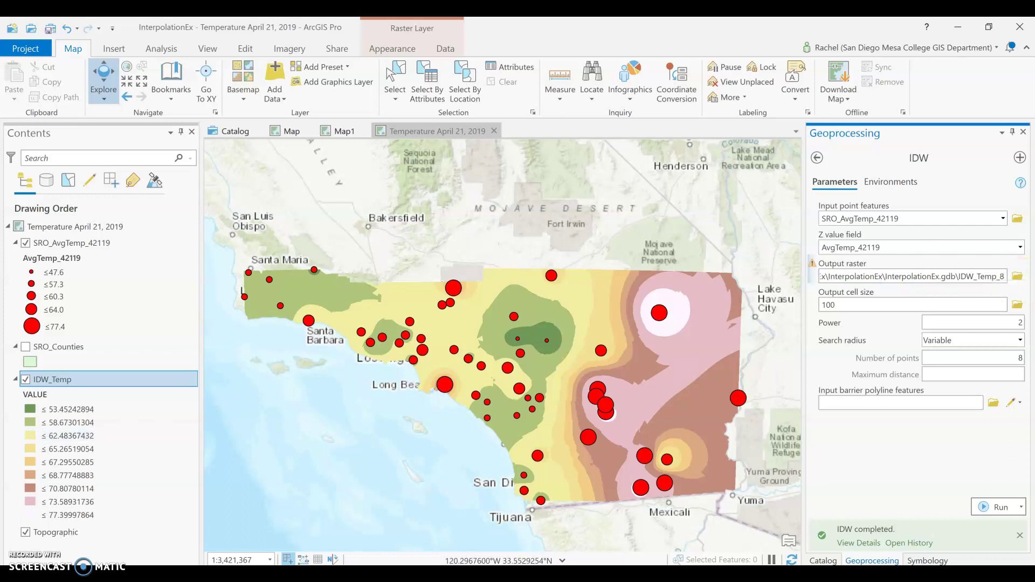
# Step: Hide the SRO_AvgTemp_42119 points and swipe the IDW_Temp_8 raster across the map to compare it with IDW_Temp
pyautogui.click(393, 49)
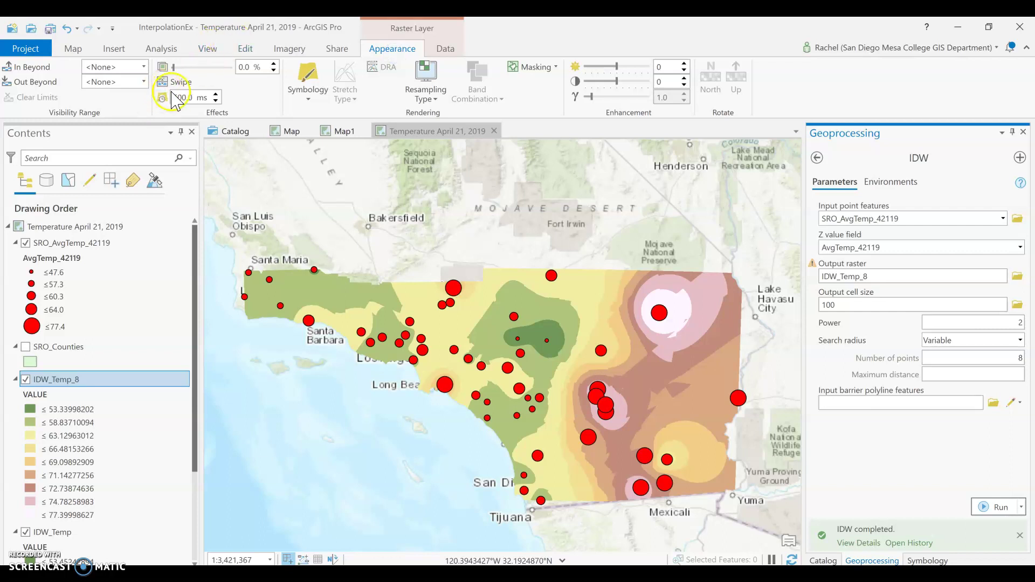
pyautogui.moveTo(173, 67); pyautogui.dragTo(175, 67)
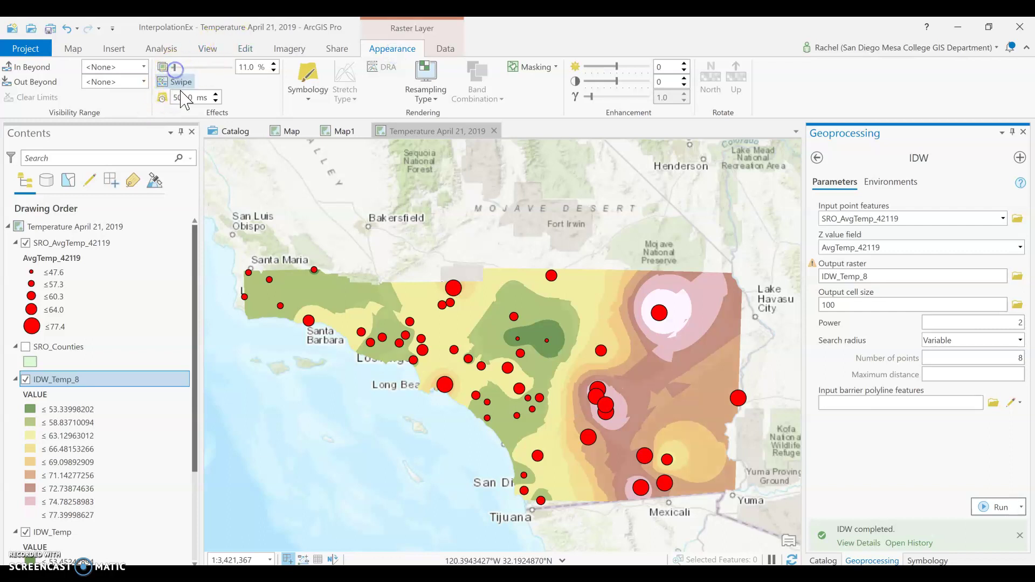
pyautogui.click(28, 233)
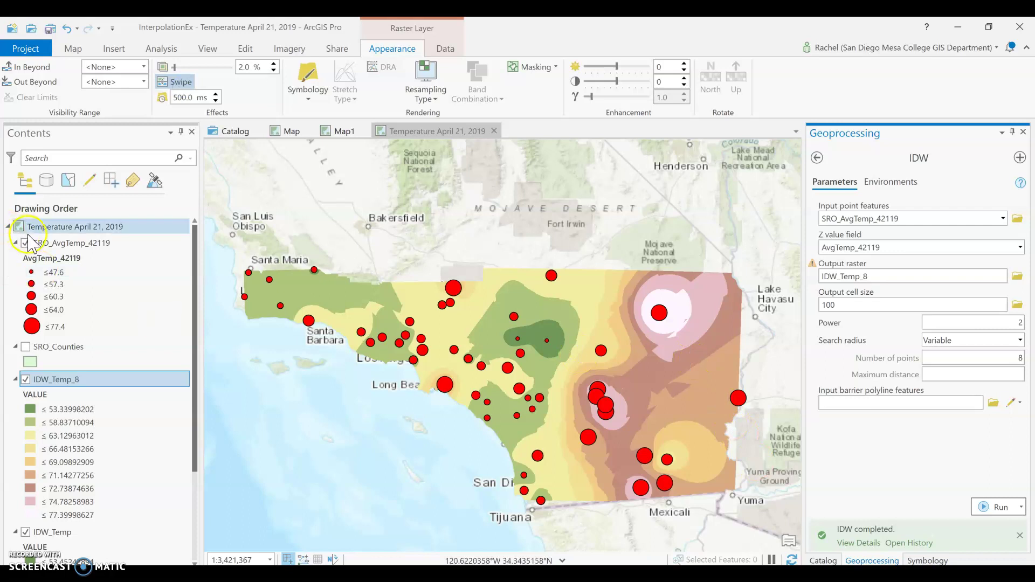
pyautogui.click(25, 243)
pyautogui.moveTo(640, 416); pyautogui.dragTo(433, 423)
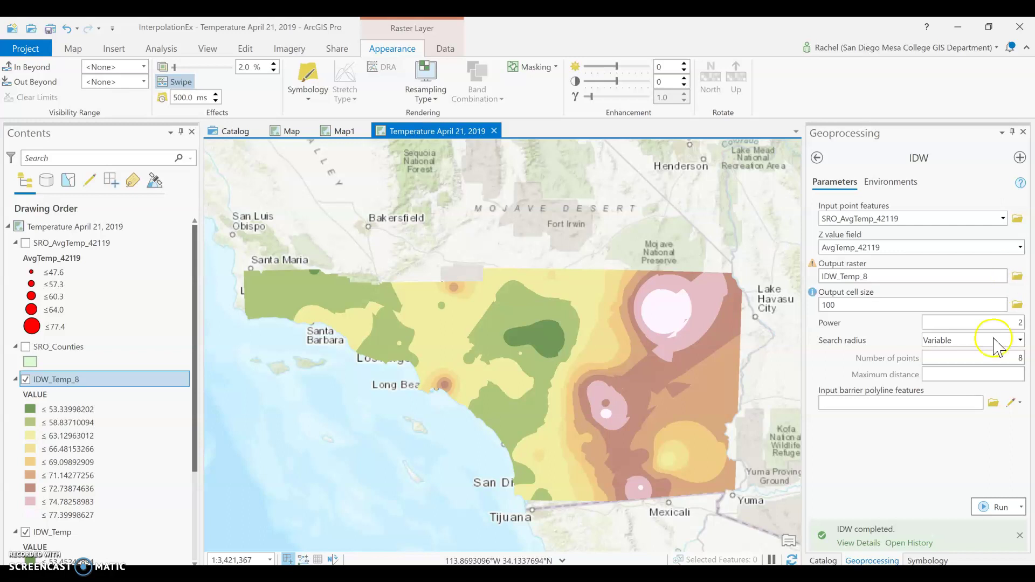
# Step: Set the IDW power to 0.5 and run the tool with the output raster named IDW_Temp_PW05
pyautogui.click(813, 323)
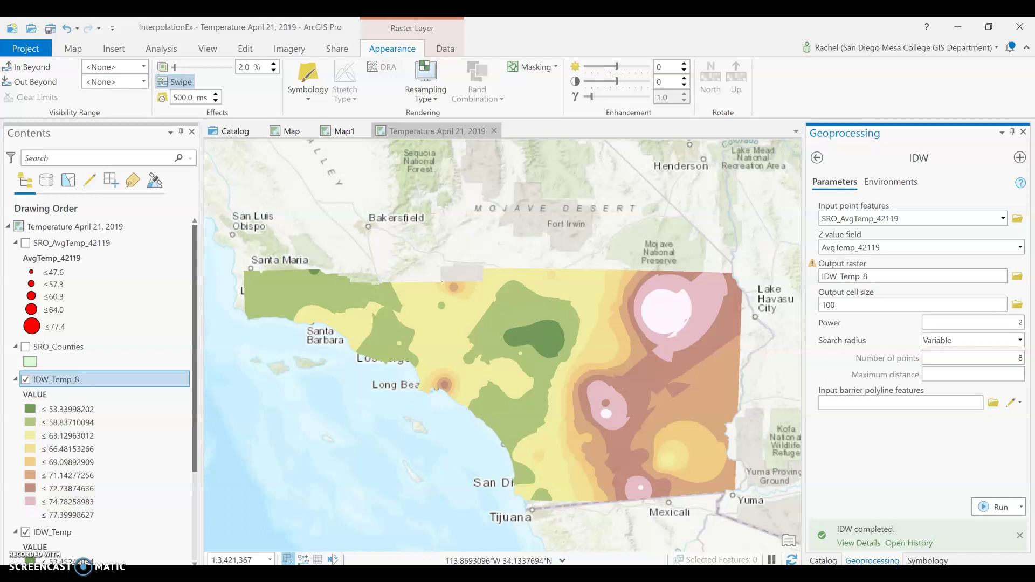
pyautogui.doubleClick(1018, 323)
pyautogui.write('0.5')
pyautogui.doubleClick(1019, 358)
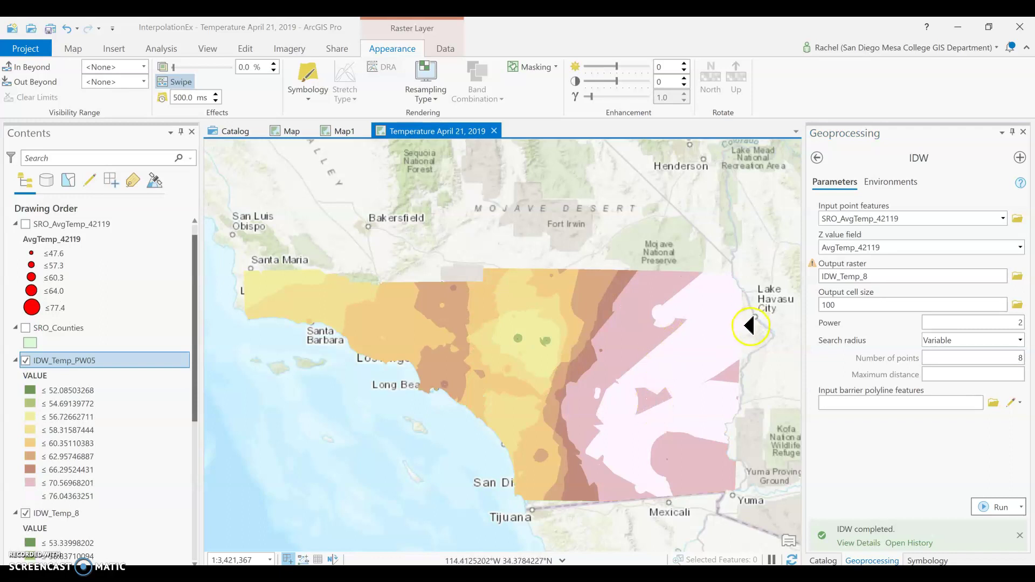
# Step: Swipe the IDW_Temp_PW05 raster across the counties to compare it with IDW_Temp_8 underneath
pyautogui.moveTo(741, 323); pyautogui.dragTo(502, 433)
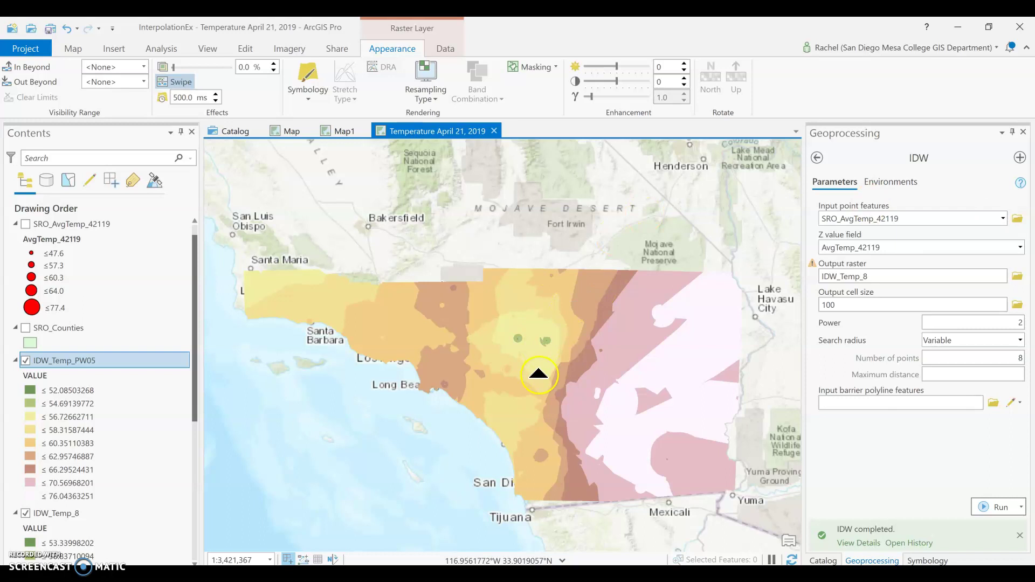
pyautogui.click(553, 343)
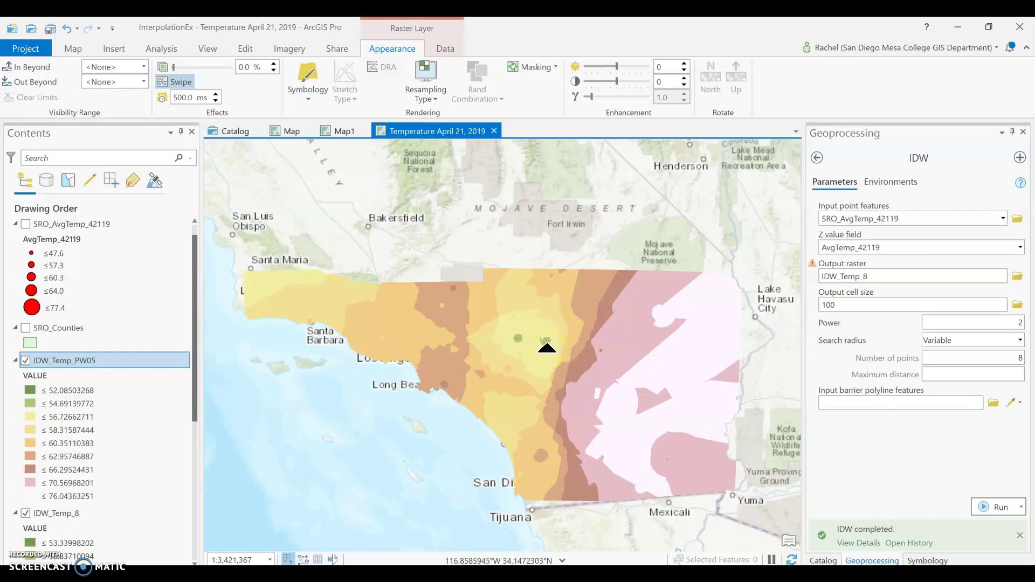
pyautogui.moveTo(716, 374); pyautogui.dragTo(605, 397)
pyautogui.click(526, 343)
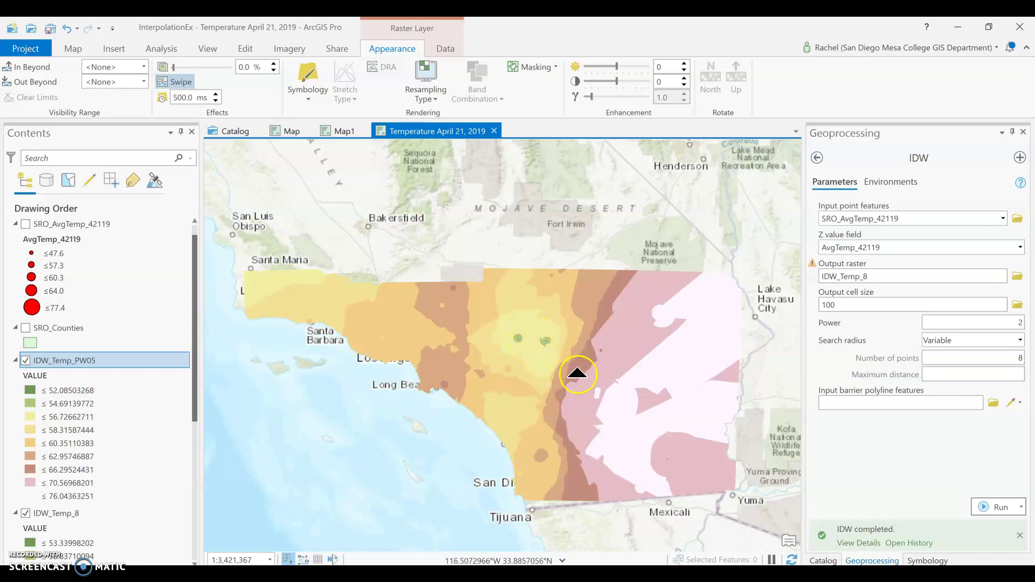
pyautogui.moveTo(776, 370); pyautogui.dragTo(748, 356)
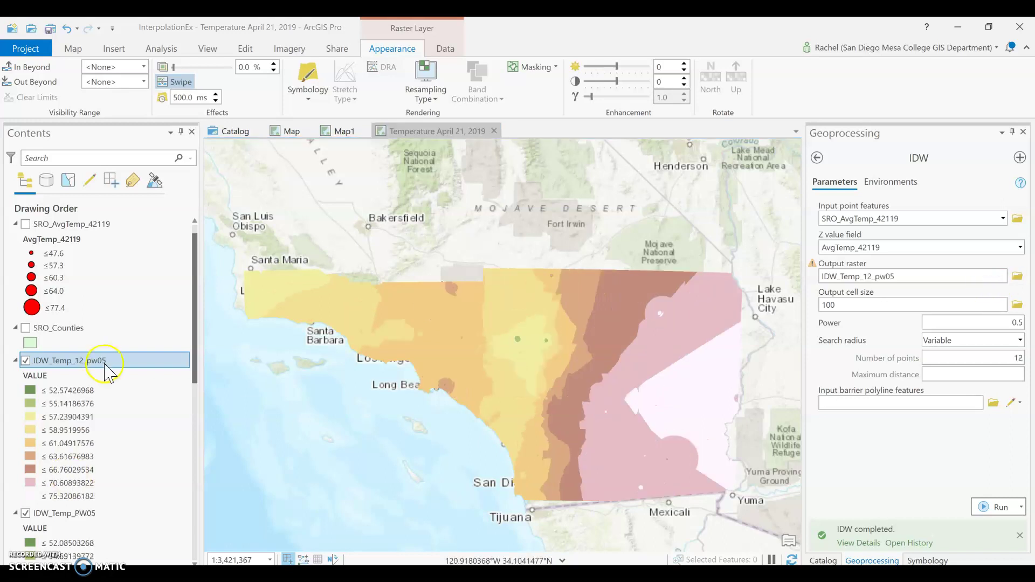
# Step: Swipe the IDW_Temp_12_pw05 raster to compare the 12-point result at power 0.5 with IDW_Temp_PW05
pyautogui.click(99, 369)
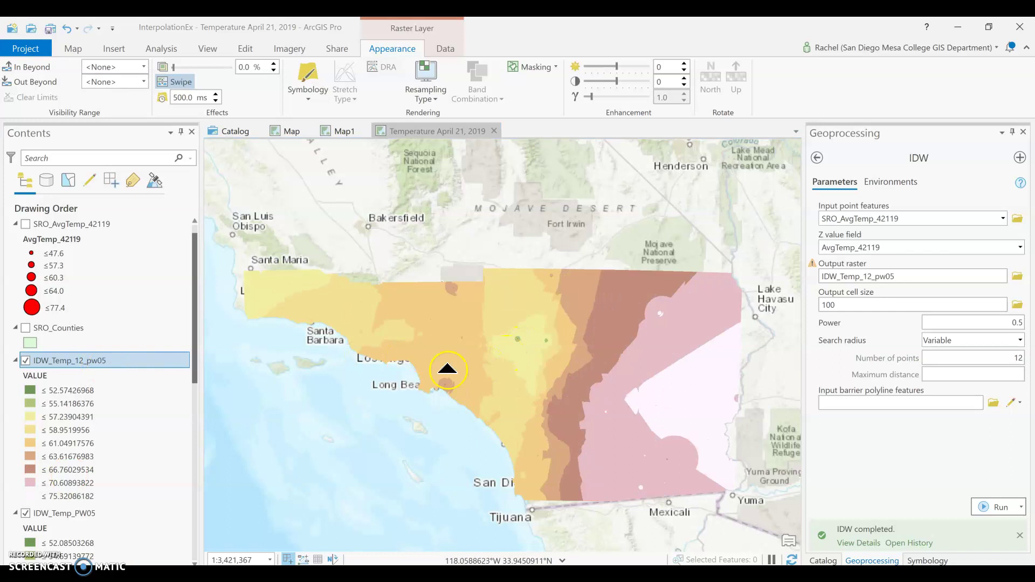
pyautogui.click(962, 359)
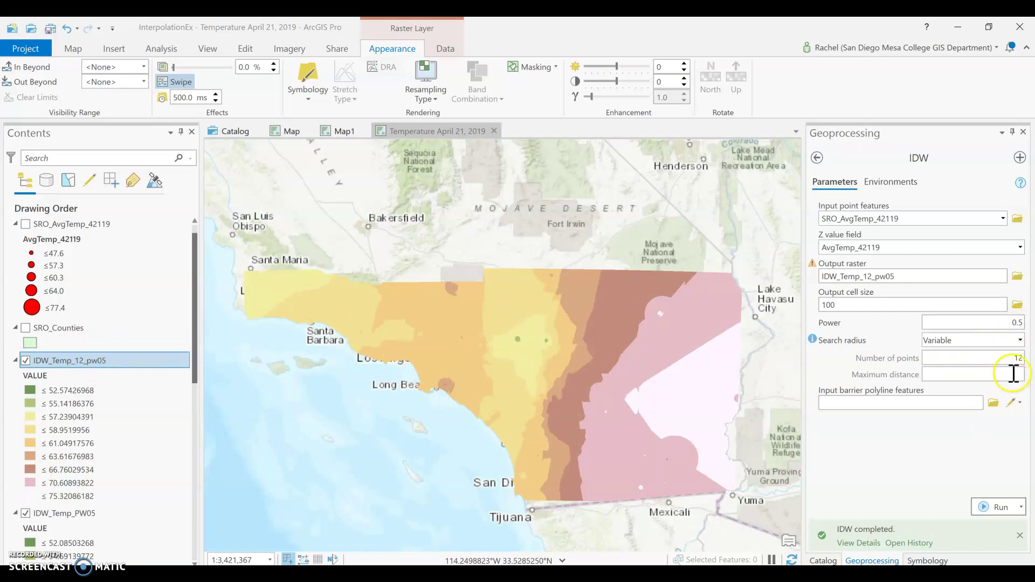
pyautogui.moveTo(716, 388); pyautogui.dragTo(432, 401)
pyautogui.moveTo(528, 401); pyautogui.dragTo(771, 388)
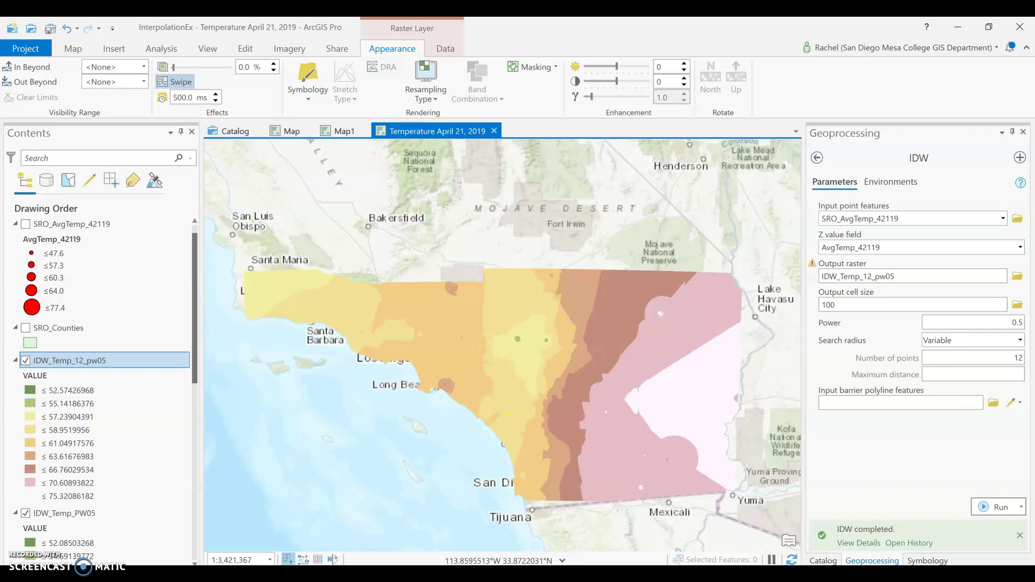
pyautogui.moveTo(723, 404); pyautogui.dragTo(717, 343)
# Step: Hide the IDW_Temp_PW05 and IDW_Temp_8 layers and swipe IDW_Temp_12_pw05 against the original IDW_Temp raster
pyautogui.click(25, 513)
pyautogui.moveTo(723, 407)
pyautogui.mouseDown()
pyautogui.moveTo(402, 397)
pyautogui.moveTo(723, 415)
pyautogui.mouseUp()
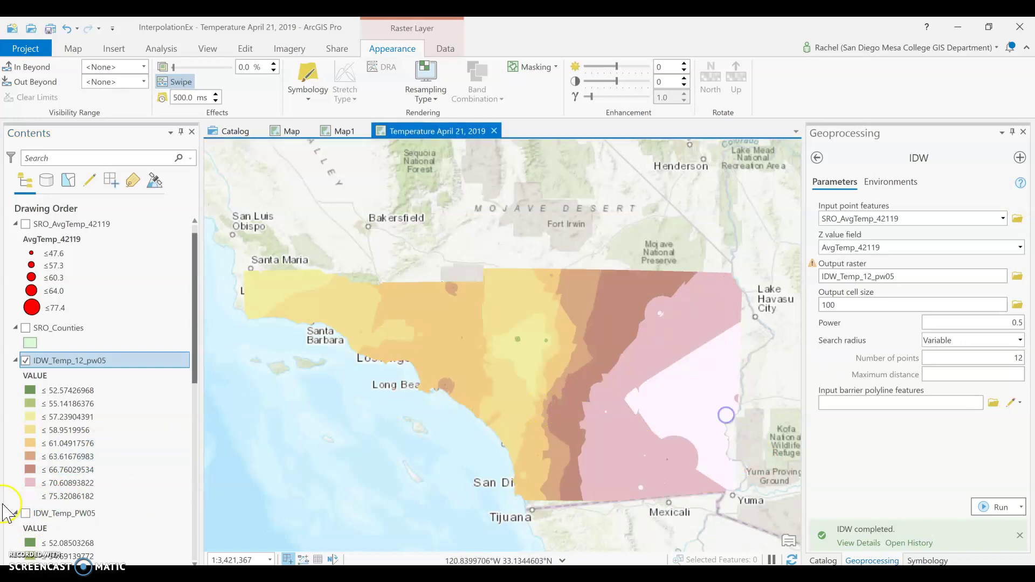
pyautogui.scroll(-5, 19, 493)
pyautogui.scroll(-1, 19, 493)
pyautogui.click(25, 504)
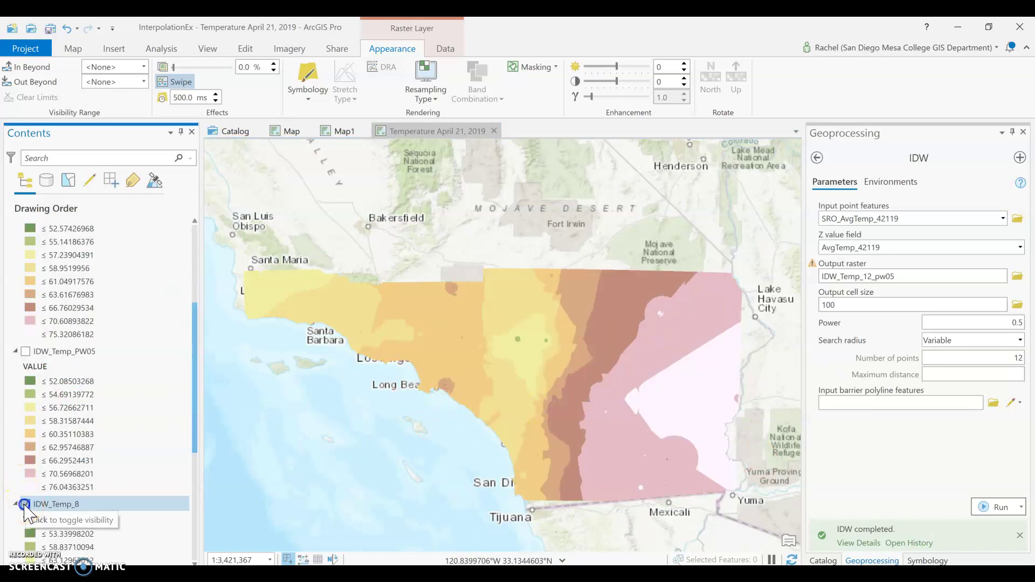
pyautogui.moveTo(745, 381); pyautogui.dragTo(743, 436)
# Step: Hide the IDW_Temp_12_pw05 layer to display the original IDW_Temp raster on the map
pyautogui.click(1009, 322)
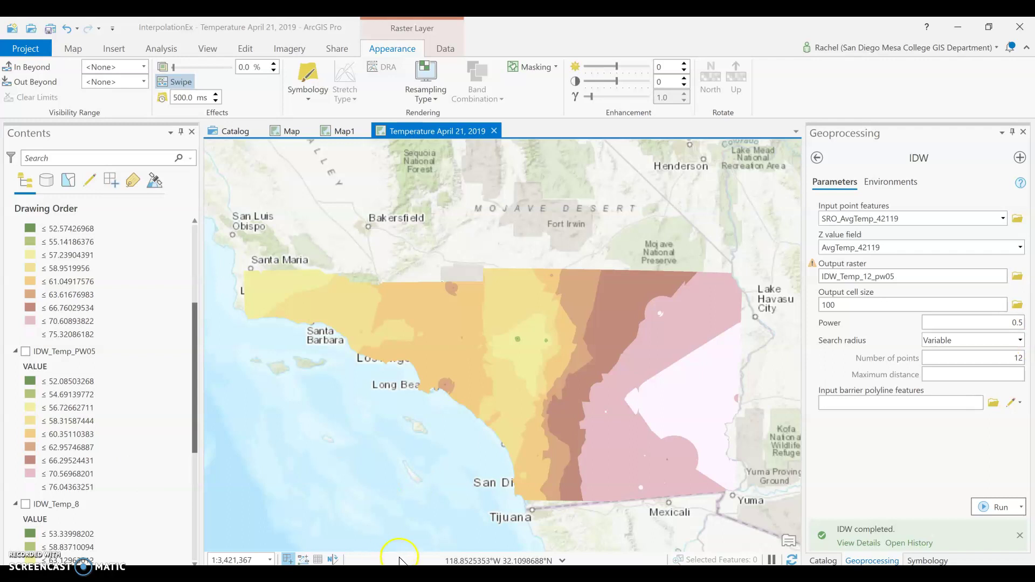
pyautogui.scroll(5, 20, 345)
pyautogui.scroll(-3, 21, 345)
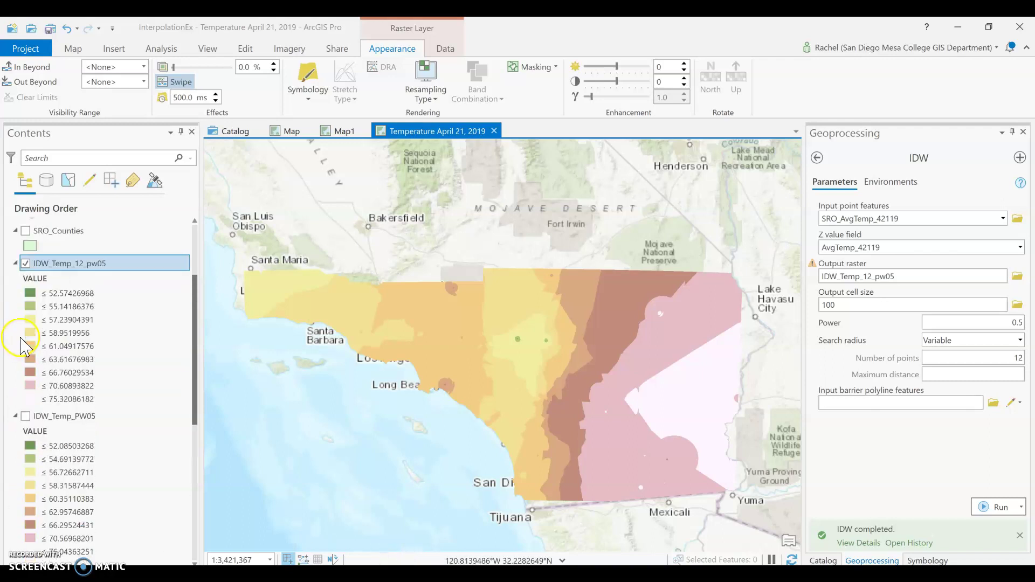
pyautogui.click(24, 263)
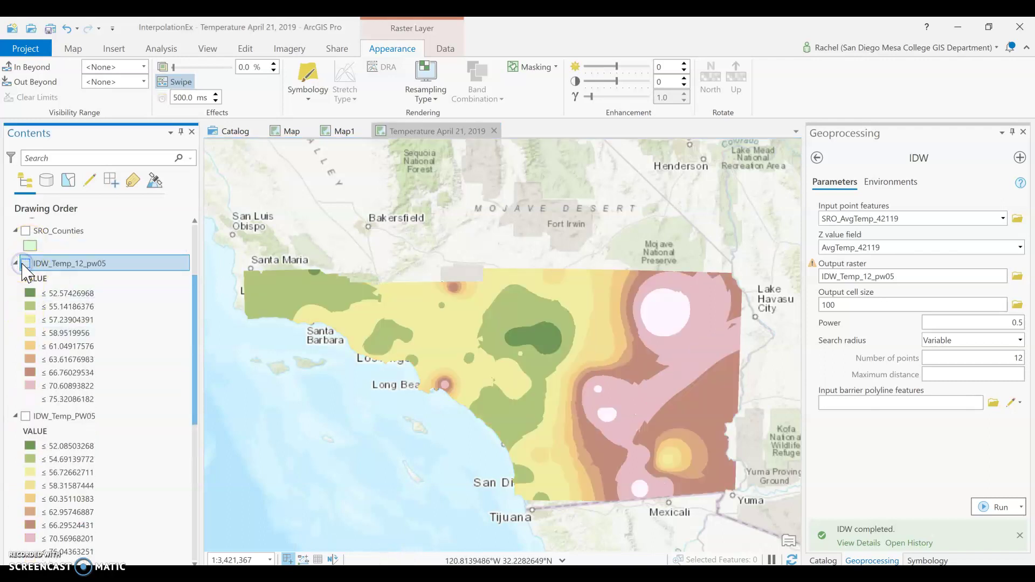
pyautogui.click(248, 375)
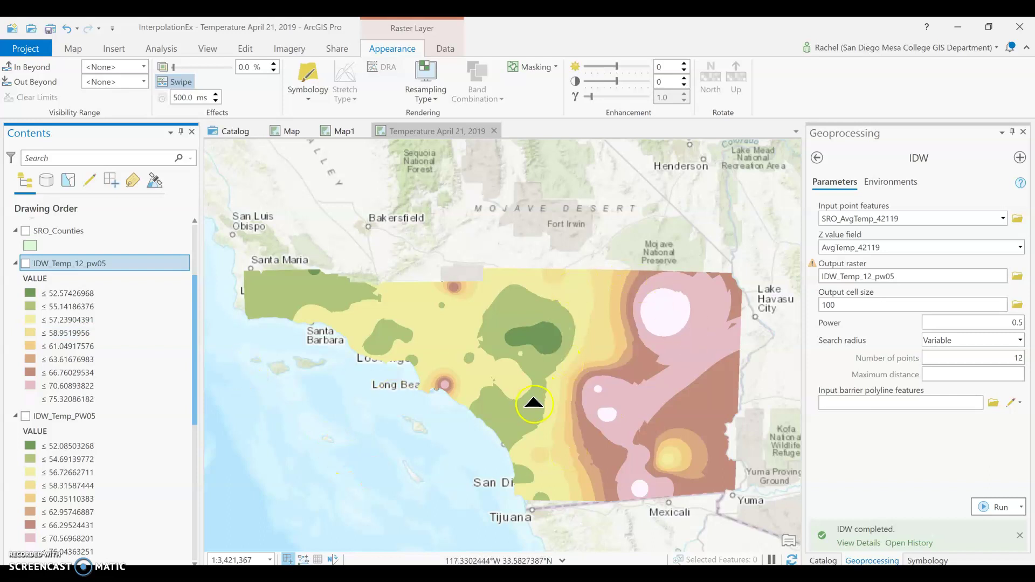